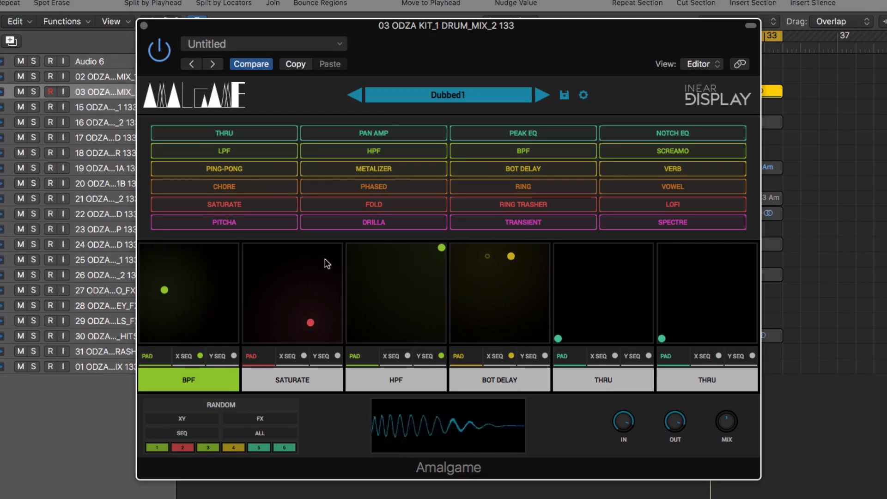
# Step: Turn on HPF, Bot Delay and the fifth slot's Thru, move Thru's point to mid-pad, and turn HPF and Bot Delay off again
pyautogui.click(386, 377)
pyautogui.click(501, 375)
pyautogui.click(568, 377)
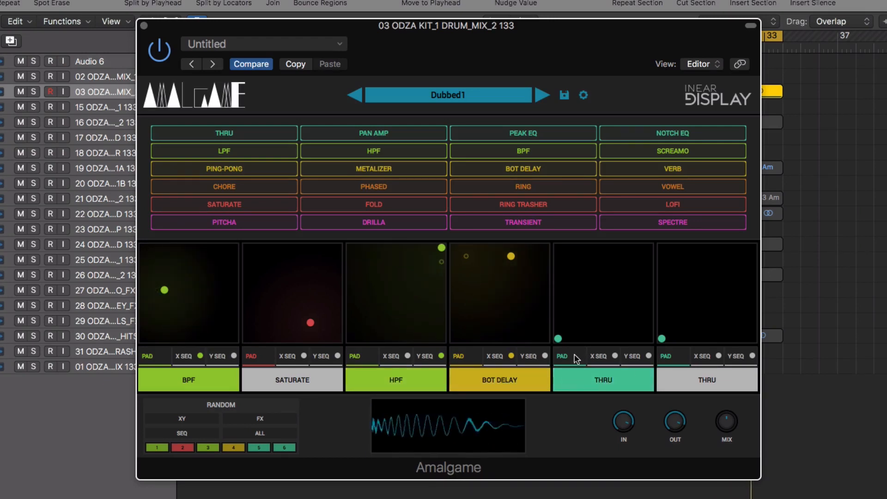
pyautogui.moveTo(558, 339); pyautogui.dragTo(609, 303)
pyautogui.click(509, 374)
pyautogui.click(411, 381)
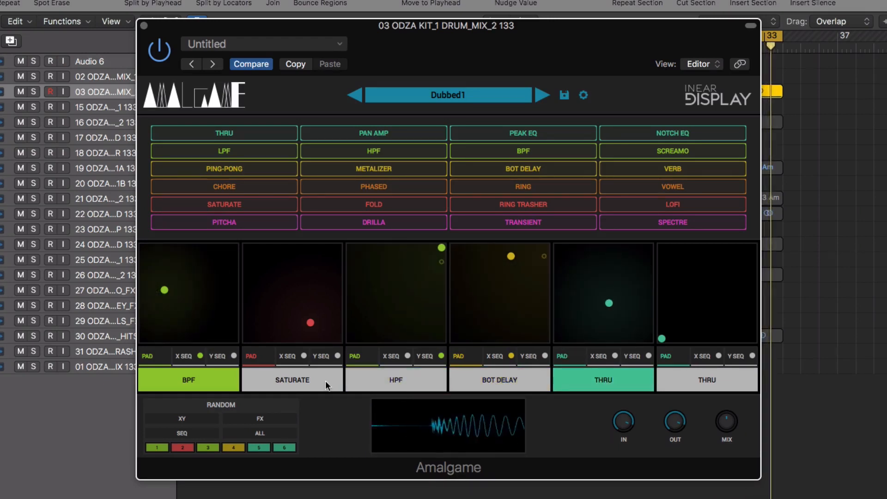
# Step: Turn on Saturate and move its point to the lower middle of its pad, then bypass Saturate and the fifth slot's Thru
pyautogui.click(325, 381)
pyautogui.moveTo(311, 323); pyautogui.dragTo(293, 327)
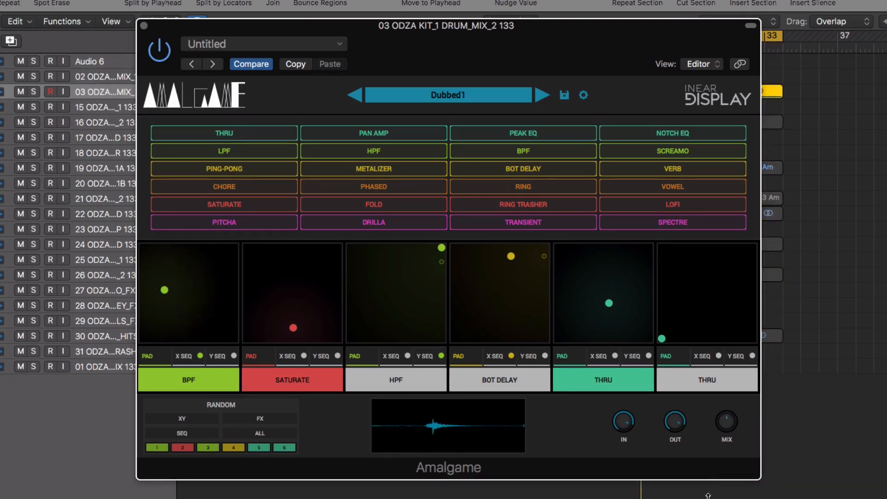
pyautogui.click(291, 378)
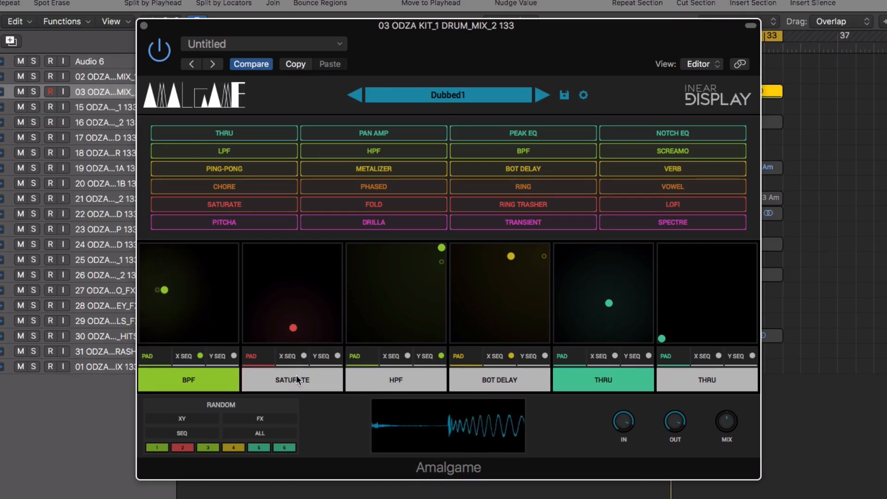
pyautogui.click(572, 378)
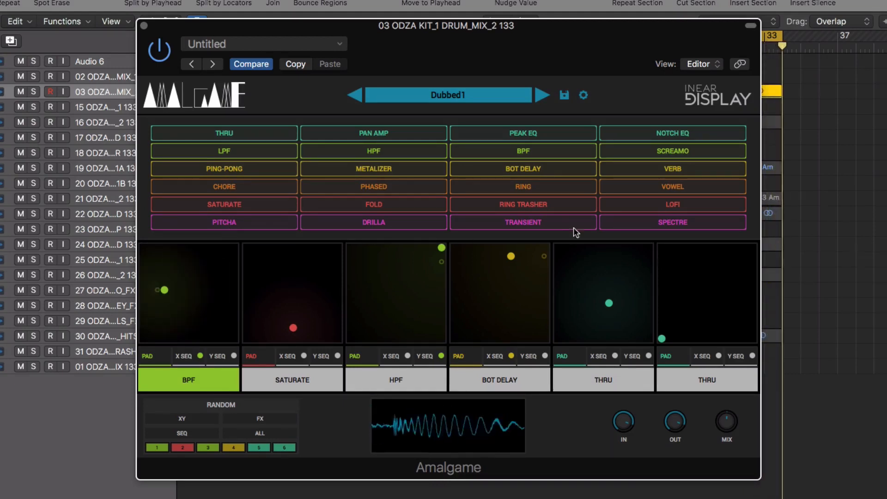
# Step: Load the LPF effect into the first slot and sweep its pad point, leaving it in the pad's lower-left corner
pyautogui.moveTo(224, 156); pyautogui.dragTo(144, 338)
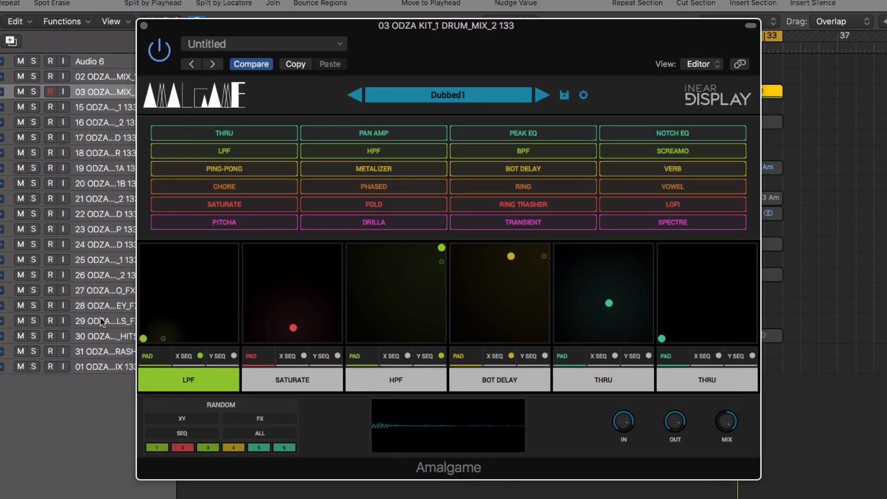
pyautogui.moveTo(143, 339); pyautogui.dragTo(179, 303)
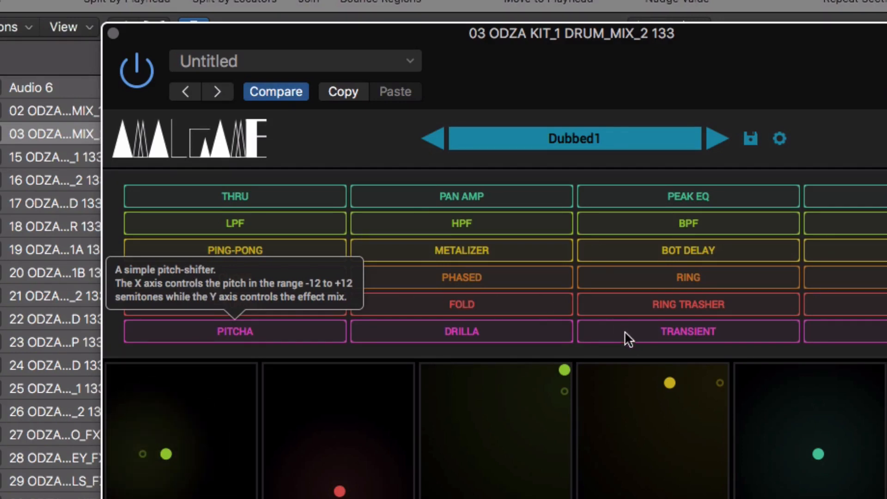
pyautogui.moveTo(629, 337)
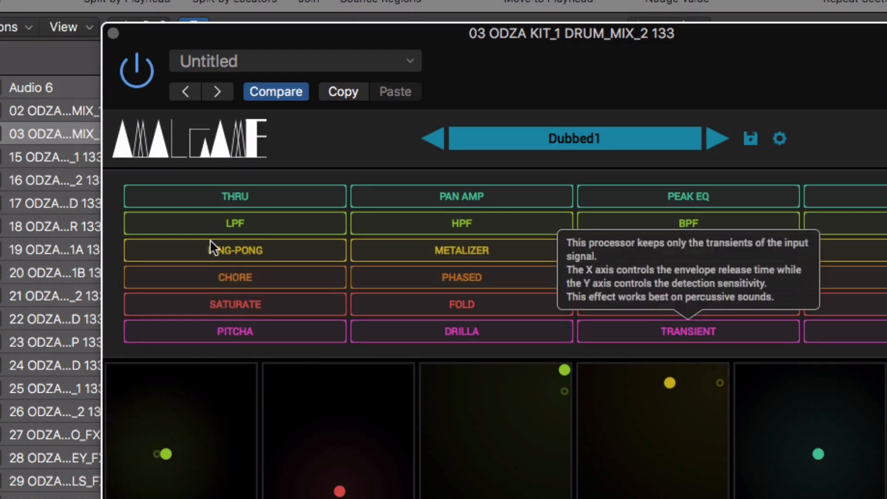
pyautogui.moveTo(210, 224)
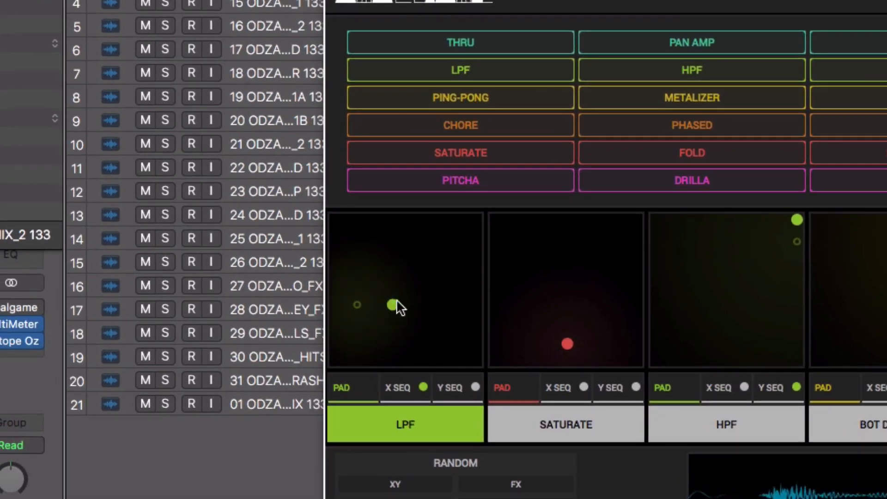
pyautogui.moveTo(330, 343); pyautogui.dragTo(304, 238)
pyautogui.moveTo(366, 198); pyautogui.dragTo(341, 360)
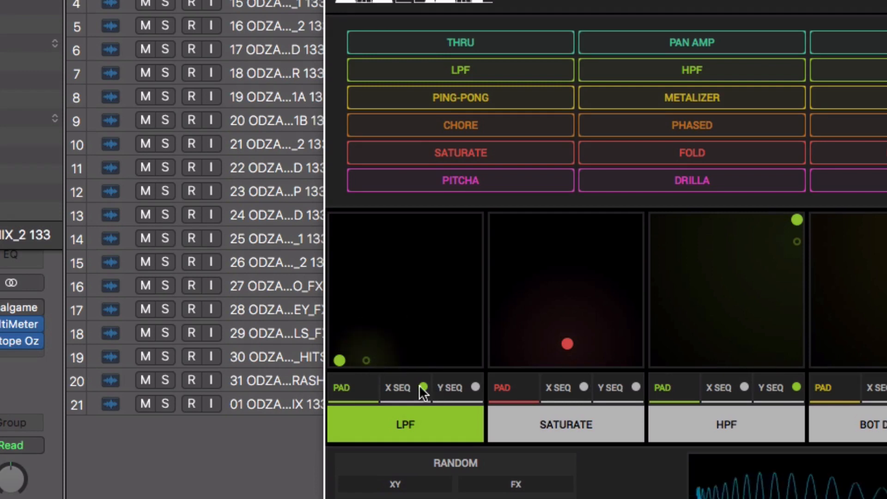
# Step: Draw a rising ramp in the LPF slot's X sequencer and set its length to 16 and rate to 1/16
pyautogui.click(397, 387)
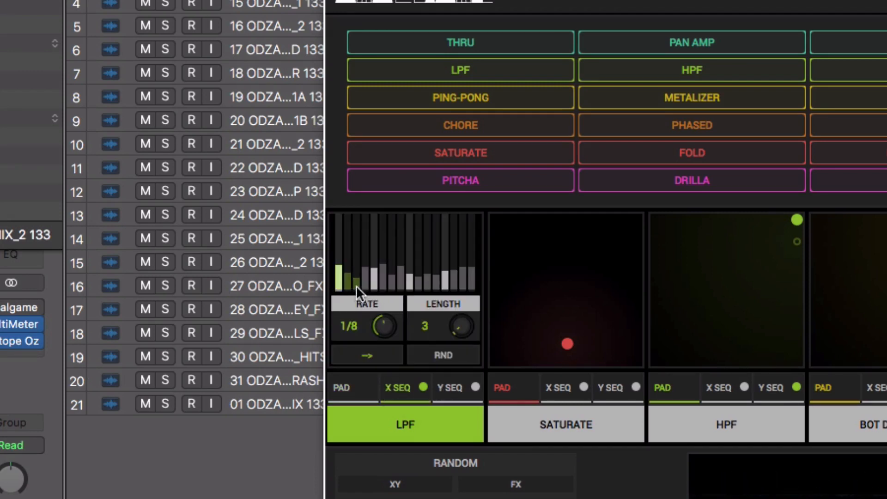
pyautogui.moveTo(340, 292); pyautogui.dragTo(488, 229)
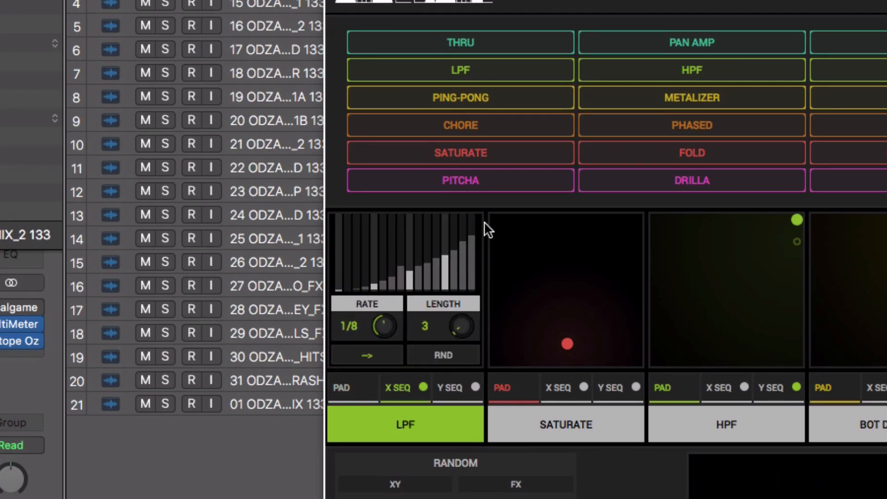
pyautogui.moveTo(456, 327); pyautogui.dragTo(458, 87)
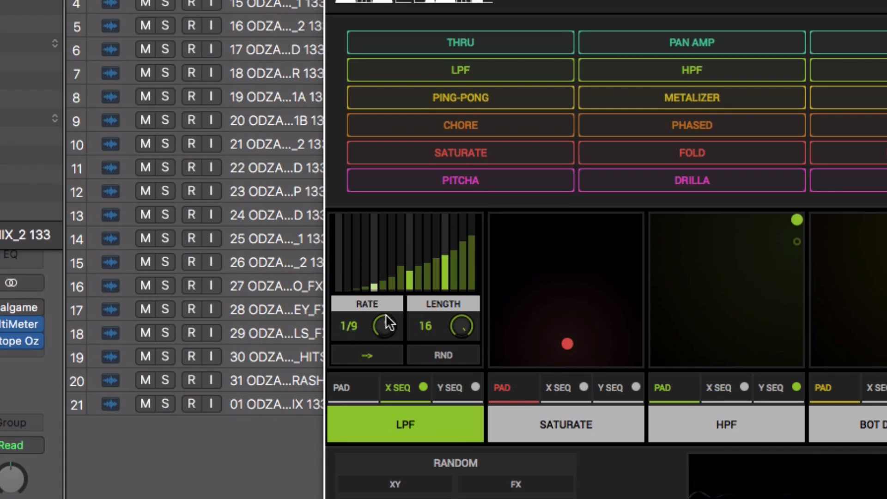
pyautogui.moveTo(388, 296); pyautogui.dragTo(395, 254)
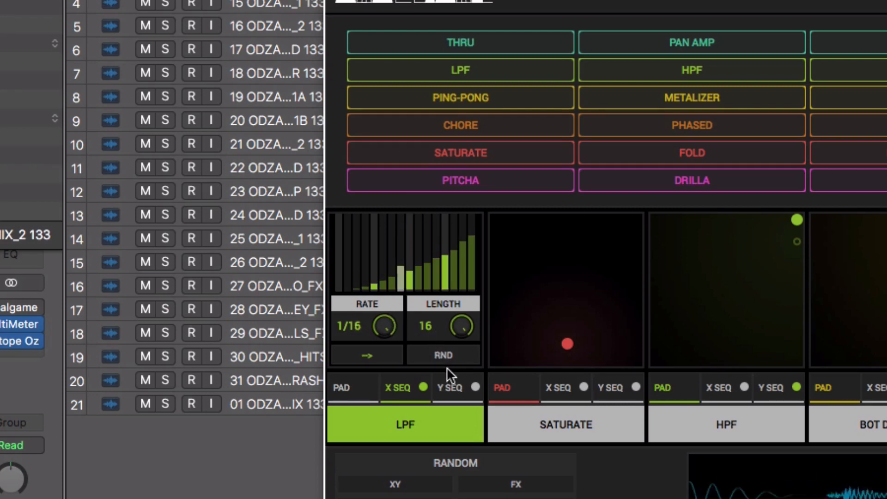
# Step: Enable the LPF slot's Y sequencer, draw a rising ramp across its 16 steps, and return to the pad view
pyautogui.click(447, 385)
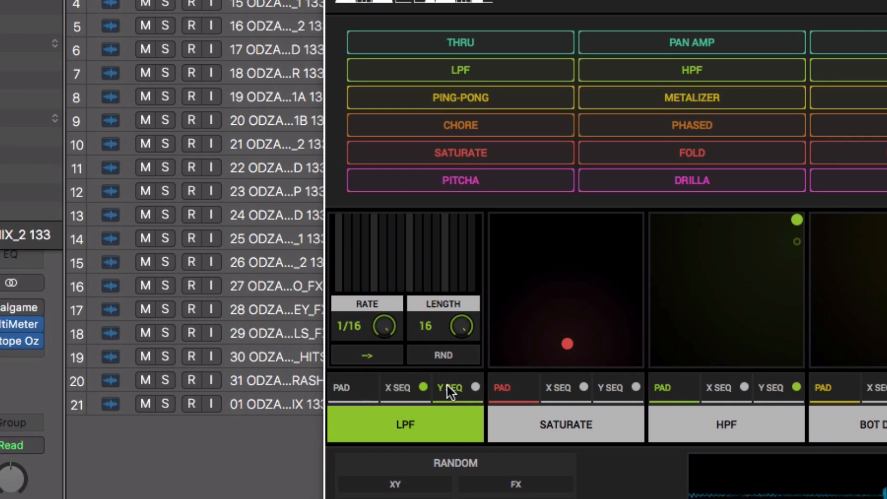
pyautogui.click(475, 387)
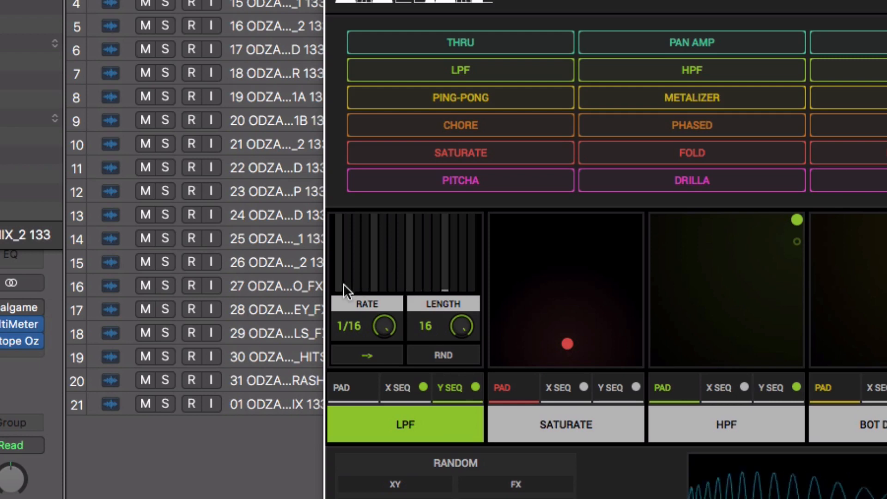
pyautogui.click(392, 269)
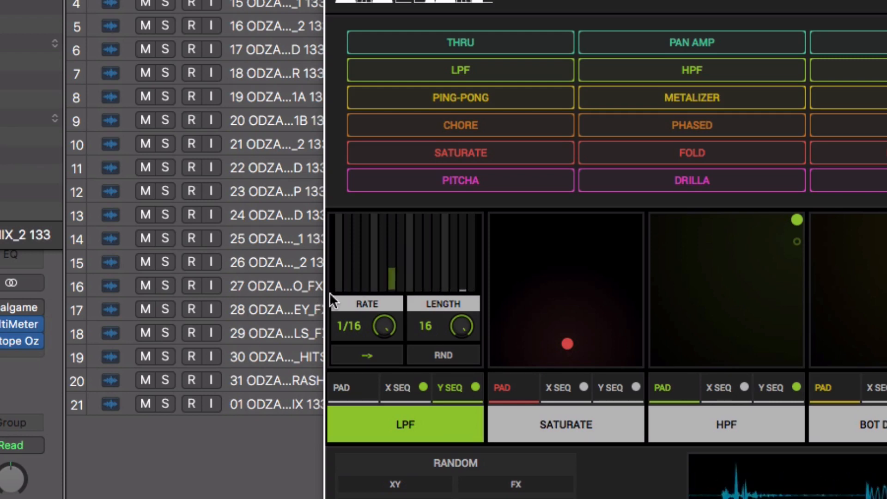
pyautogui.moveTo(337, 286)
pyautogui.mouseDown()
pyautogui.moveTo(410, 267)
pyautogui.moveTo(471, 228)
pyautogui.mouseUp()
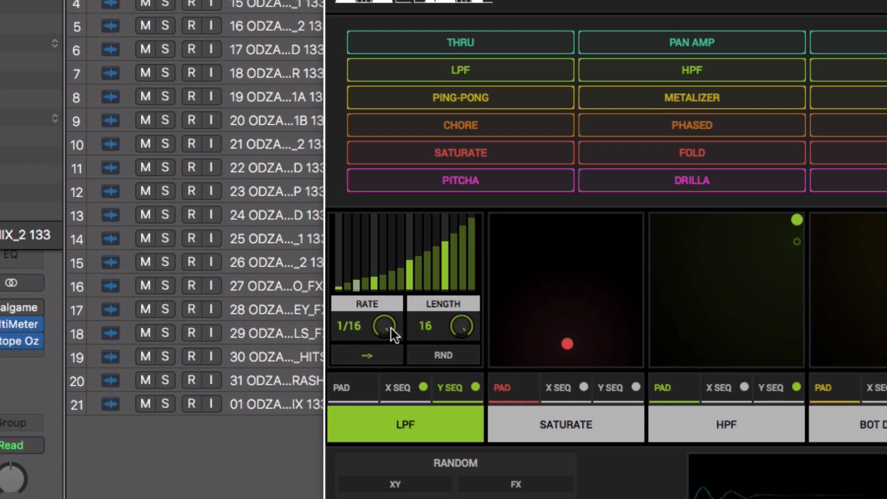
pyautogui.click(341, 388)
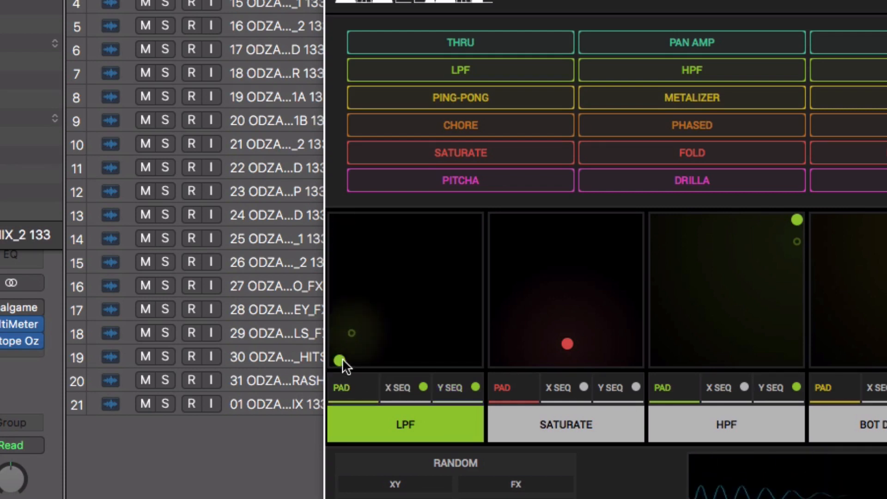
pyautogui.click(423, 387)
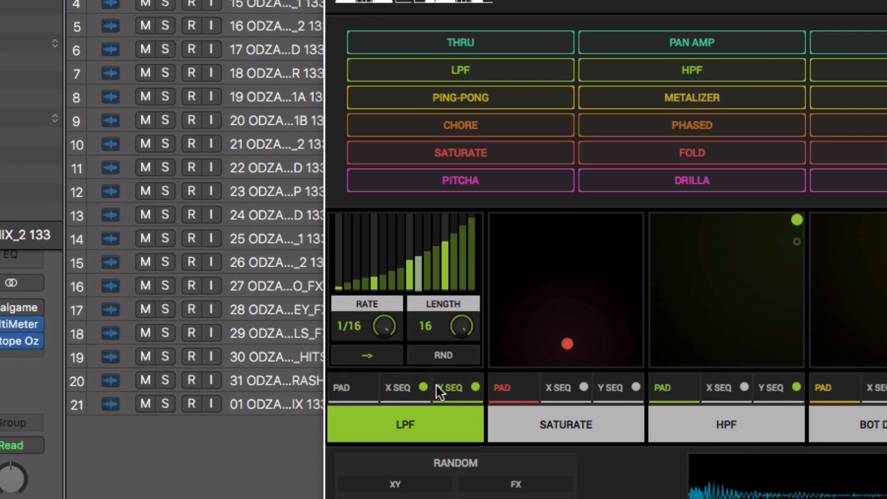
pyautogui.click(348, 388)
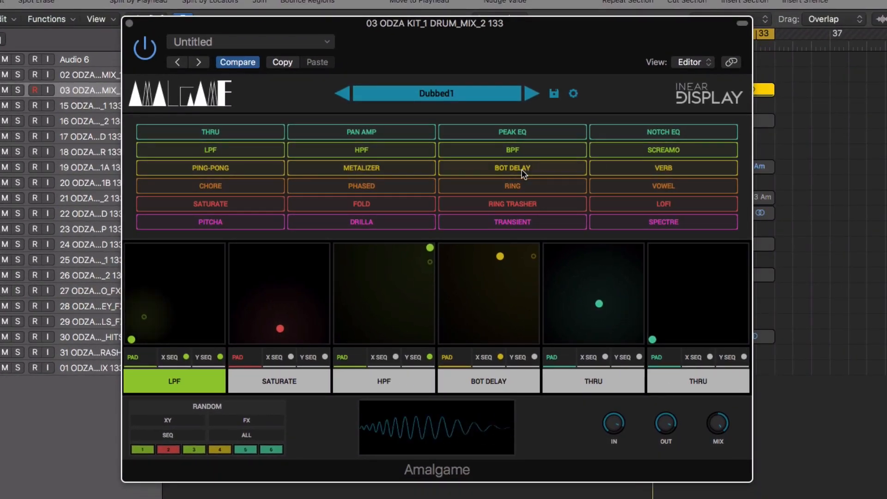
# Step: Load Bot Delay into the second slot, turn it on, and sweep its pad point, leaving it near the pad's bottom middle
pyautogui.moveTo(522, 171)
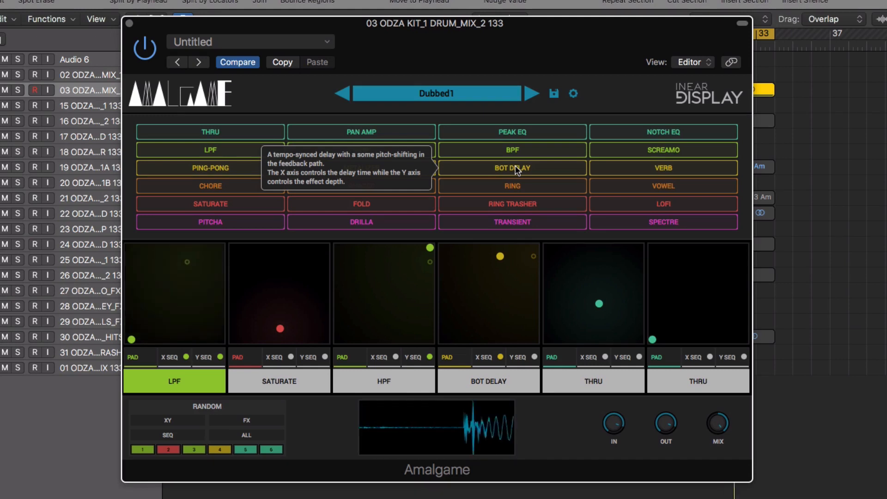
pyautogui.moveTo(514, 166); pyautogui.dragTo(362, 259)
pyautogui.moveTo(290, 289); pyautogui.dragTo(290, 289)
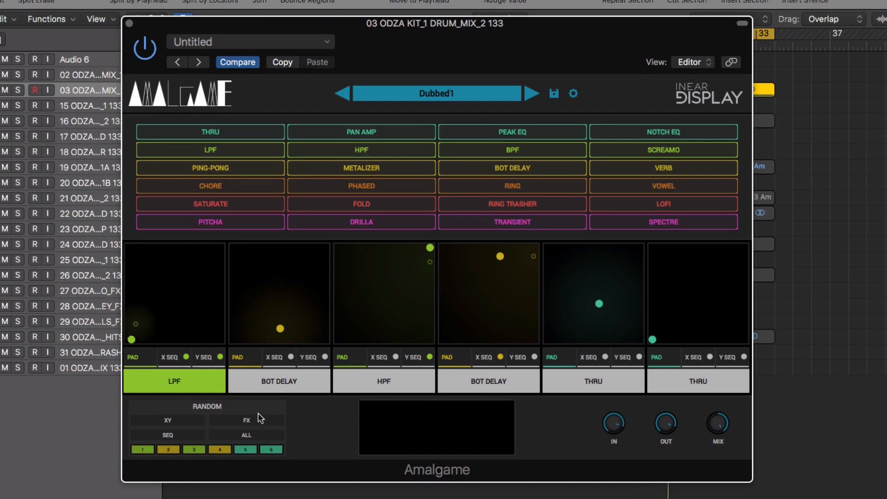
pyautogui.click(270, 383)
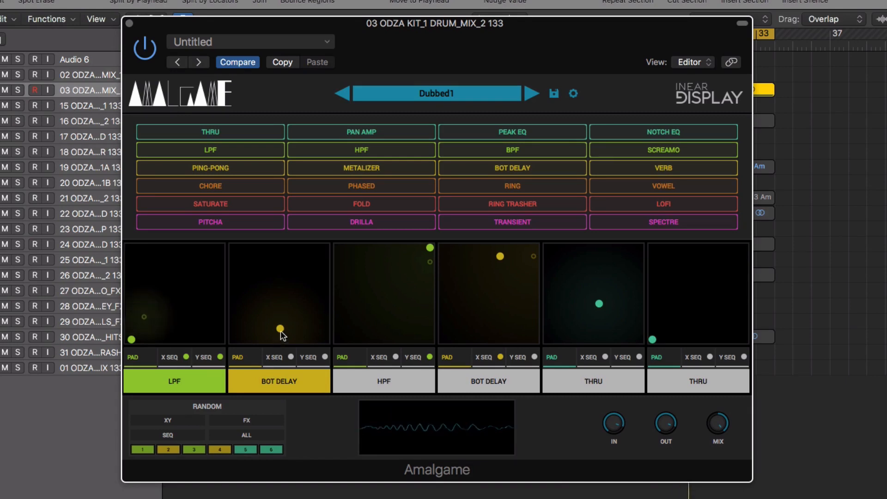
pyautogui.moveTo(281, 331); pyautogui.dragTo(299, 276)
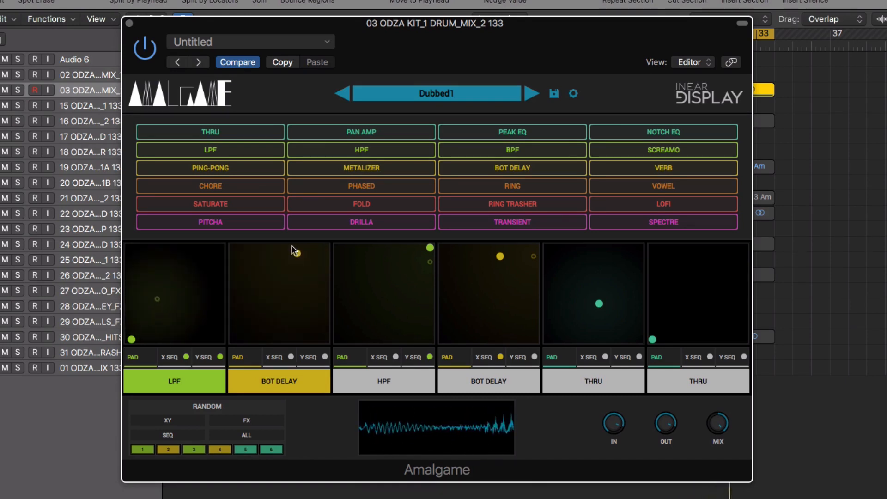
pyautogui.moveTo(292, 246); pyautogui.dragTo(272, 354)
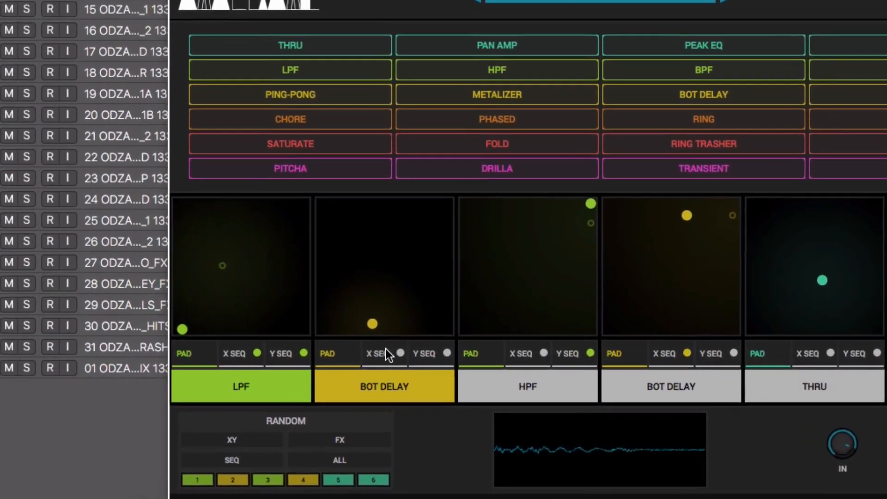
# Step: Enable the X sequencer of the second slot's Bot Delay and draw varied levels across its steps
pyautogui.click(276, 358)
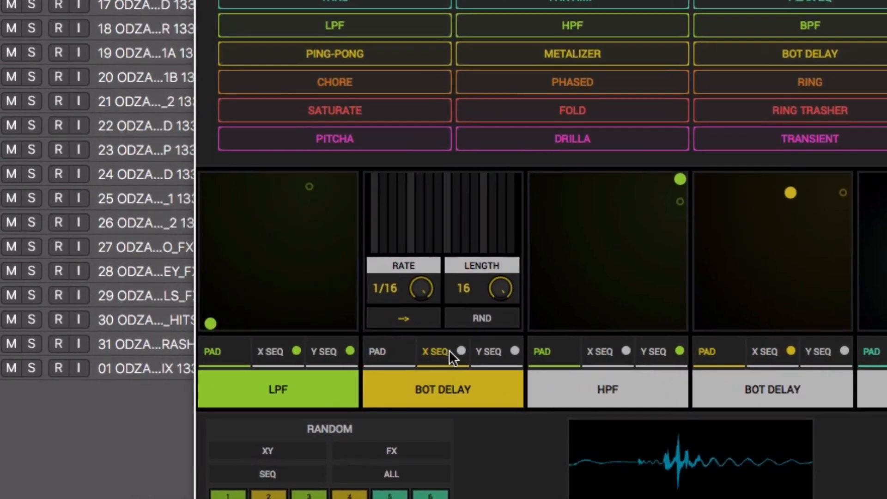
pyautogui.click(460, 349)
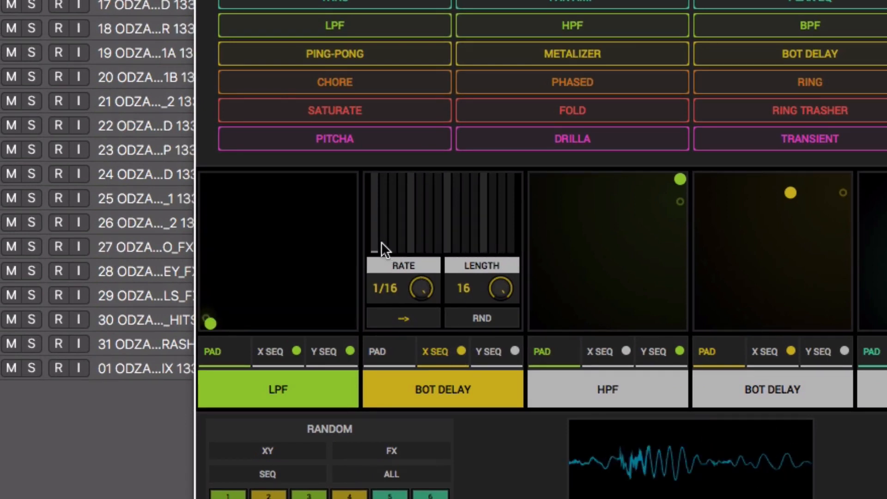
pyautogui.click(457, 246)
pyautogui.click(503, 198)
pyautogui.click(483, 210)
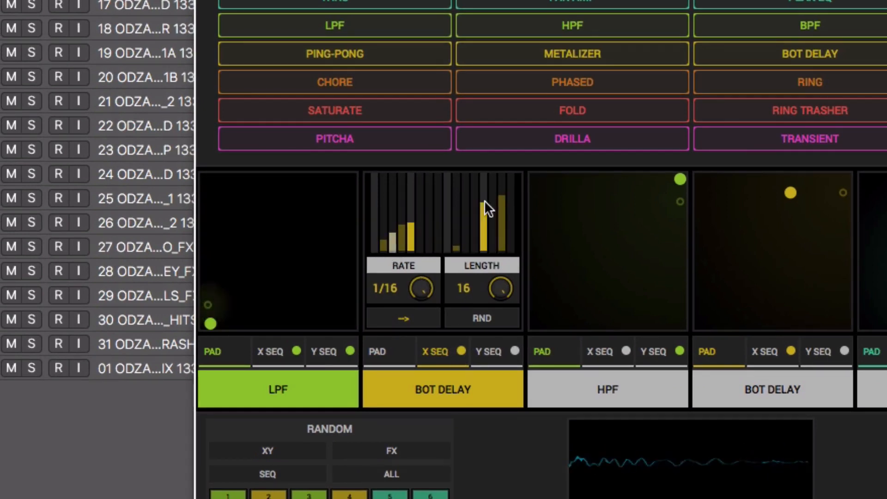
pyautogui.click(473, 229)
pyautogui.click(456, 209)
pyautogui.click(435, 233)
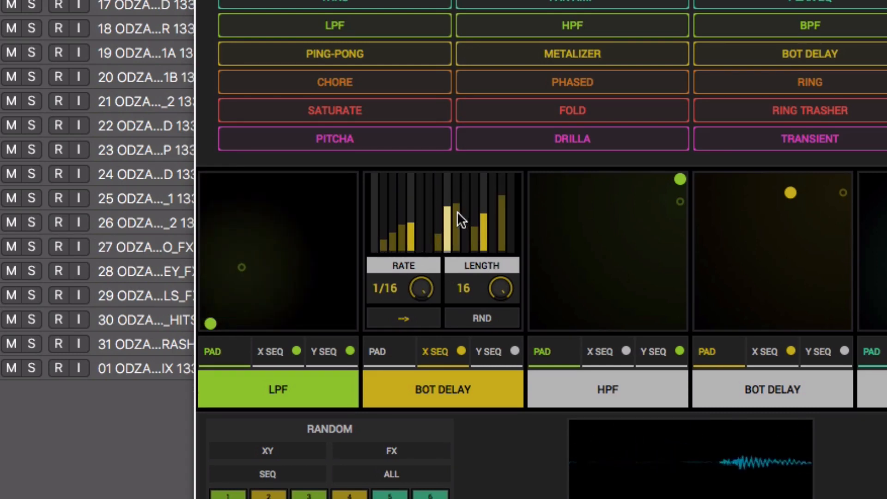
pyautogui.click(428, 201)
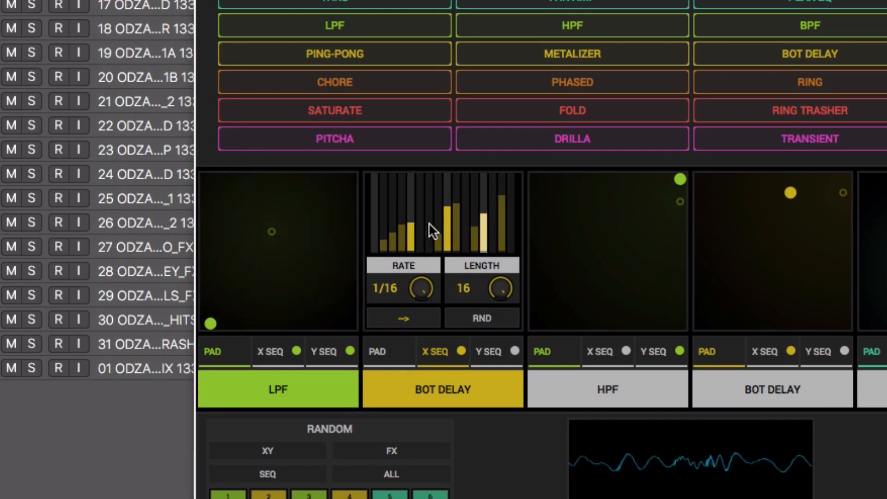
# Step: Randomize the second slot's X sequencer pattern, and enable its Y sequencer with a randomized pattern as well
pyautogui.click(486, 315)
pyautogui.click(487, 316)
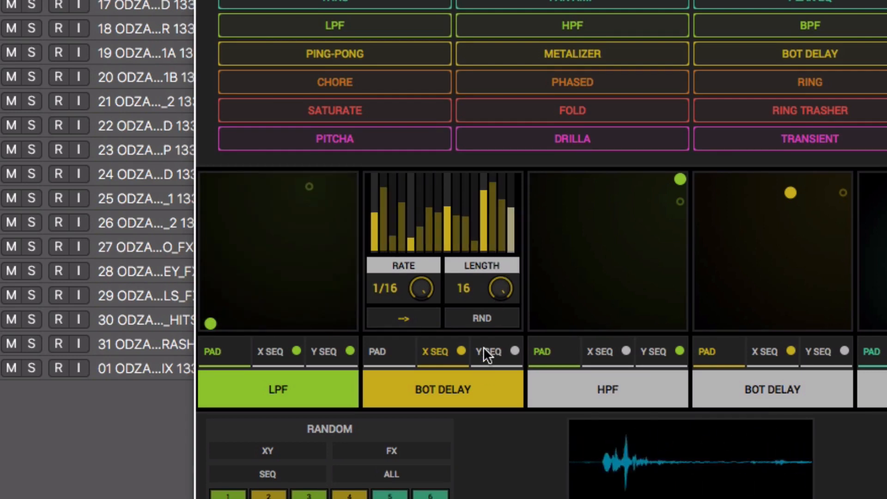
pyautogui.click(499, 351)
pyautogui.click(411, 236)
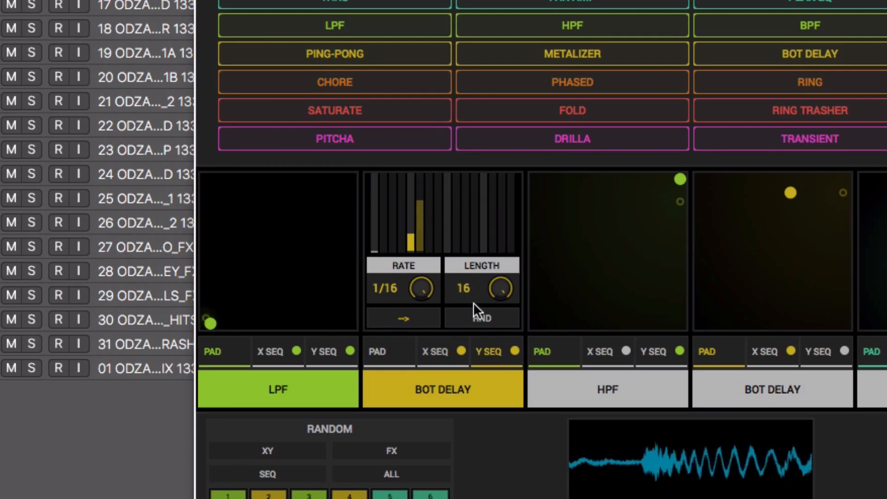
pyautogui.click(472, 318)
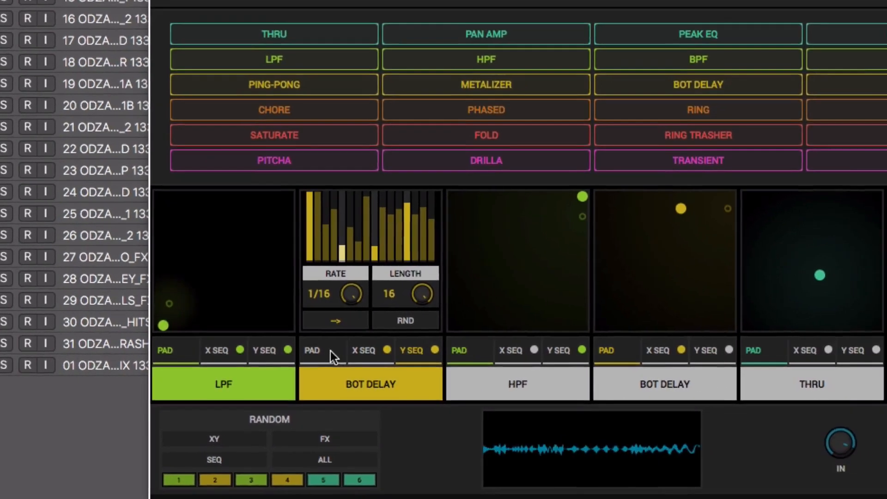
pyautogui.click(366, 351)
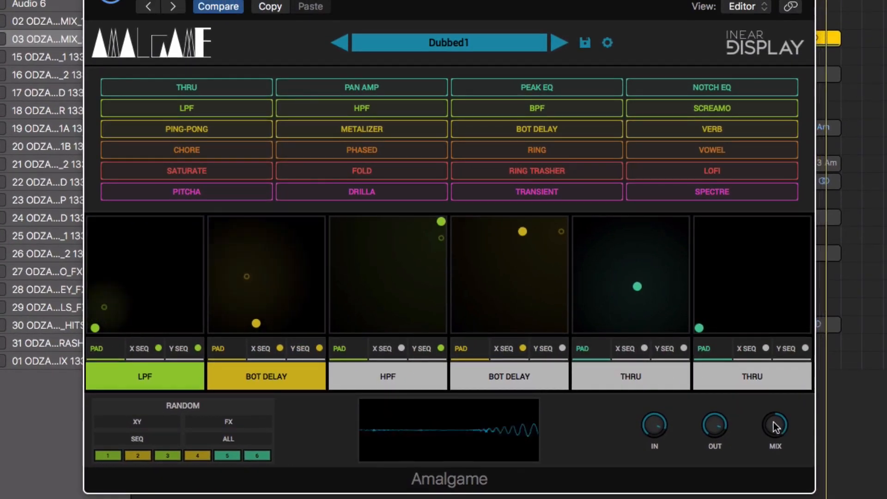
# Step: Lower the plug-in's overall mix amount and open the second slot's Y sequencer
pyautogui.moveTo(773, 424); pyautogui.dragTo(758, 491)
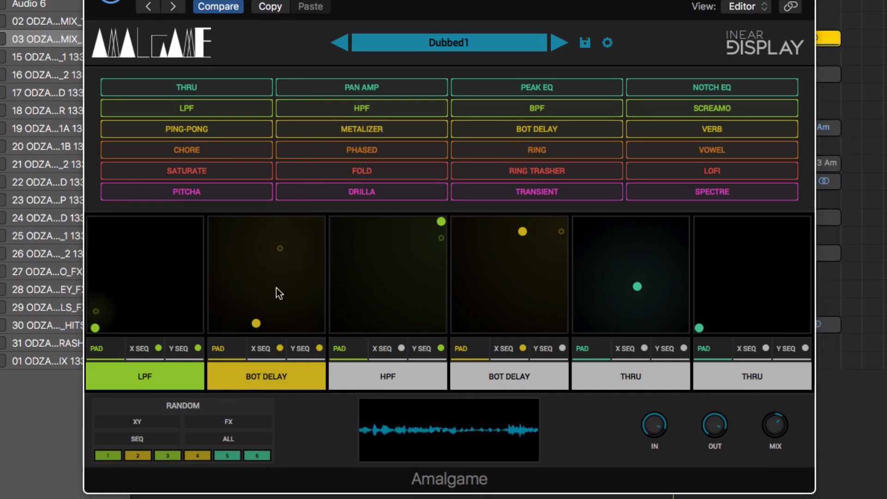
pyautogui.click(305, 349)
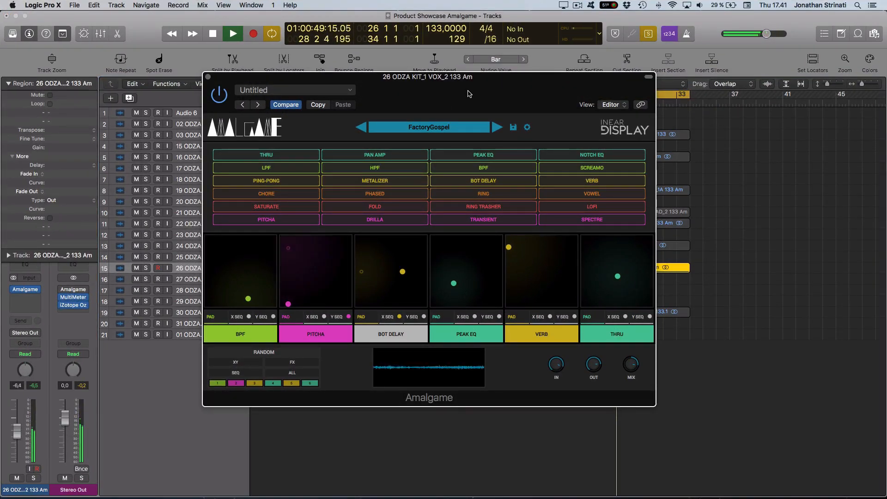
# Step: Switch off the Verb, Thru, Peak EQ and Pitcha slots in the vocal track's FactoryGospel preset, leaving only BPF on
pyautogui.click(528, 338)
pyautogui.click(615, 335)
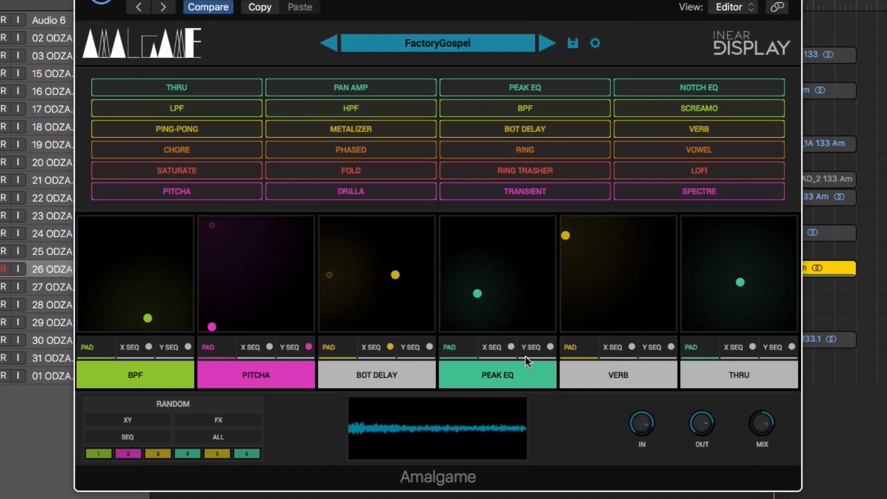
pyautogui.click(510, 363)
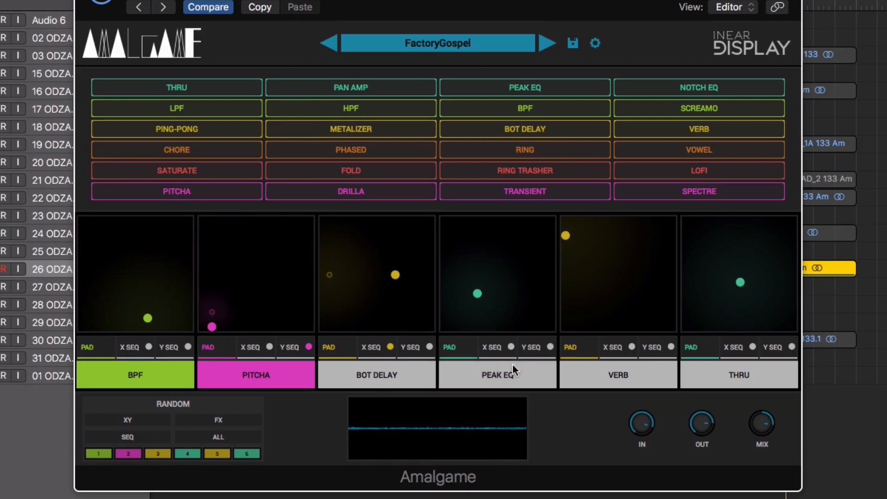
pyautogui.click(245, 386)
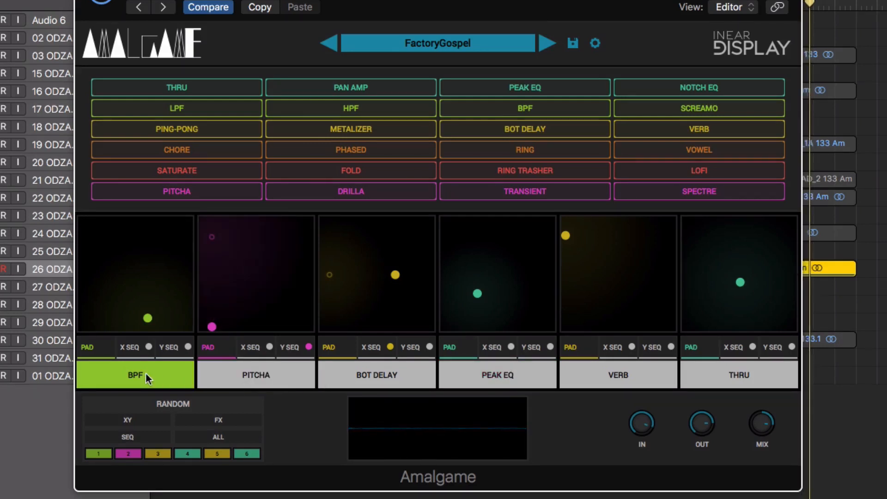
# Step: Shift the BPF pad point left and slightly up, and adjust the overall mix amount
pyautogui.moveTo(150, 315); pyautogui.dragTo(118, 304)
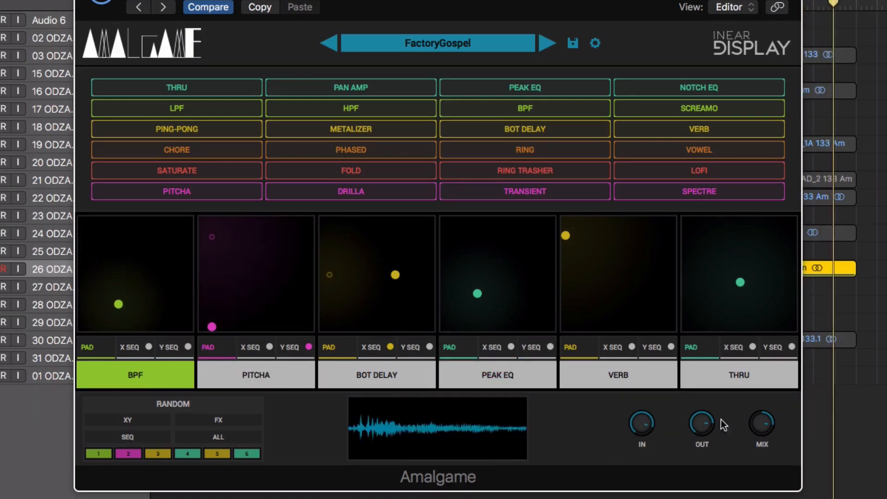
pyautogui.moveTo(758, 431); pyautogui.dragTo(759, 446)
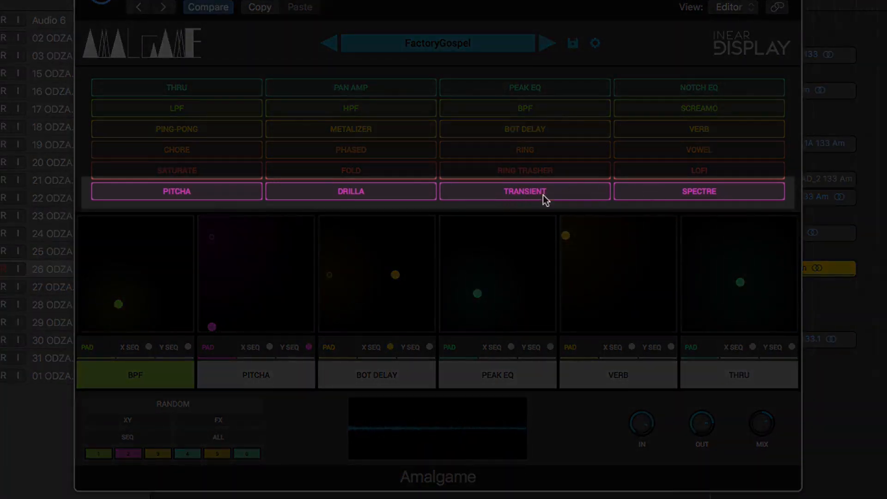
# Step: Load the Drilla effect into the second slot in place of Pitcha
pyautogui.moveTo(333, 189)
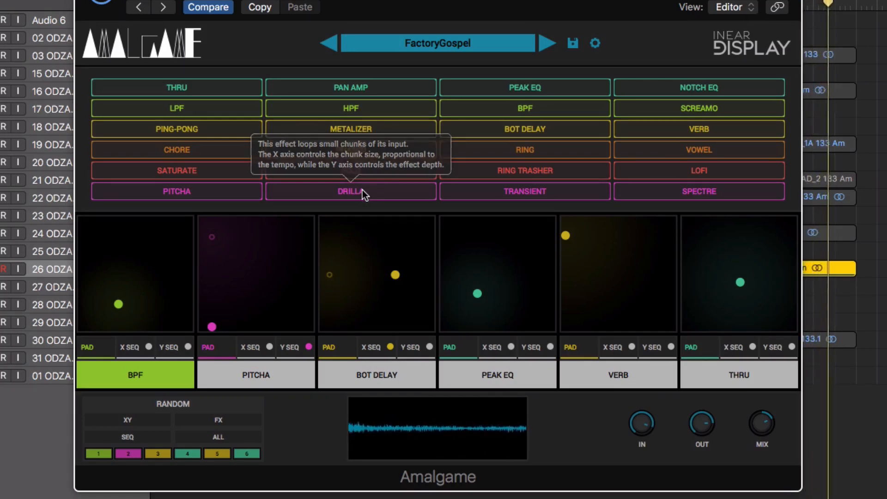
pyautogui.moveTo(351, 193); pyautogui.dragTo(214, 303)
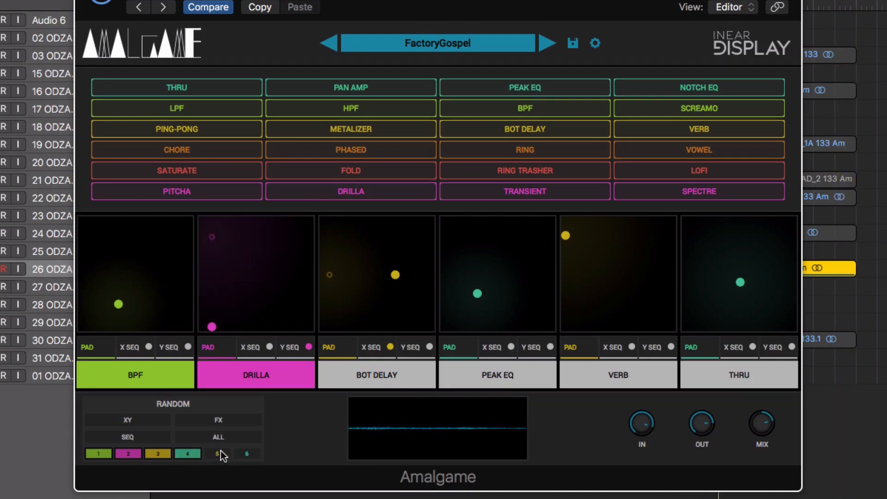
# Step: Limit randomization to the second slot only and randomize the Drilla slot's X and Y sequencers
pyautogui.click(189, 453)
pyautogui.click(189, 452)
pyautogui.click(161, 452)
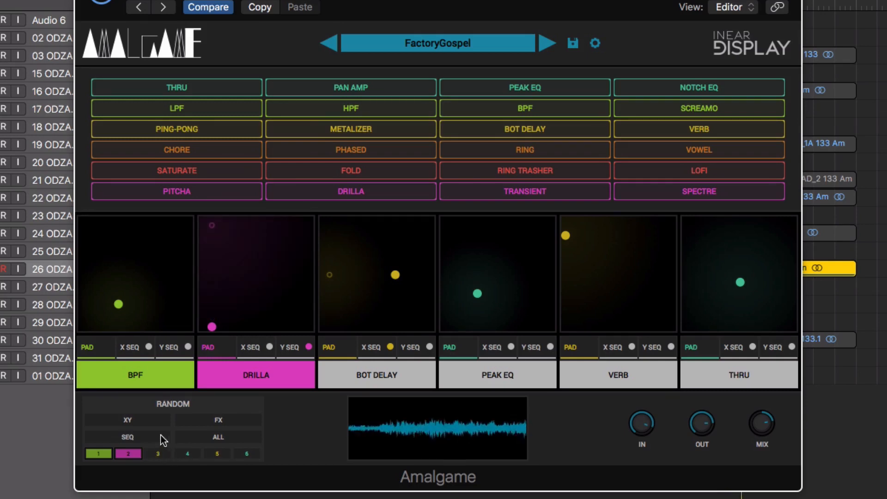
pyautogui.click(98, 453)
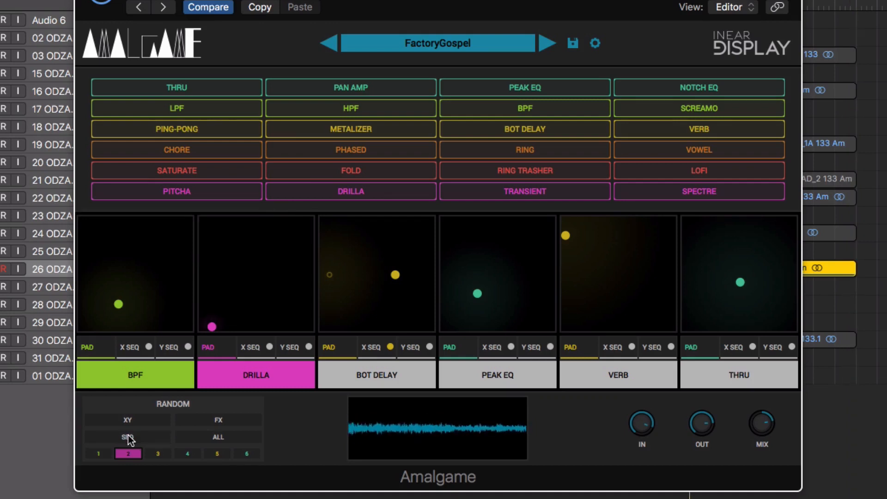
pyautogui.click(298, 346)
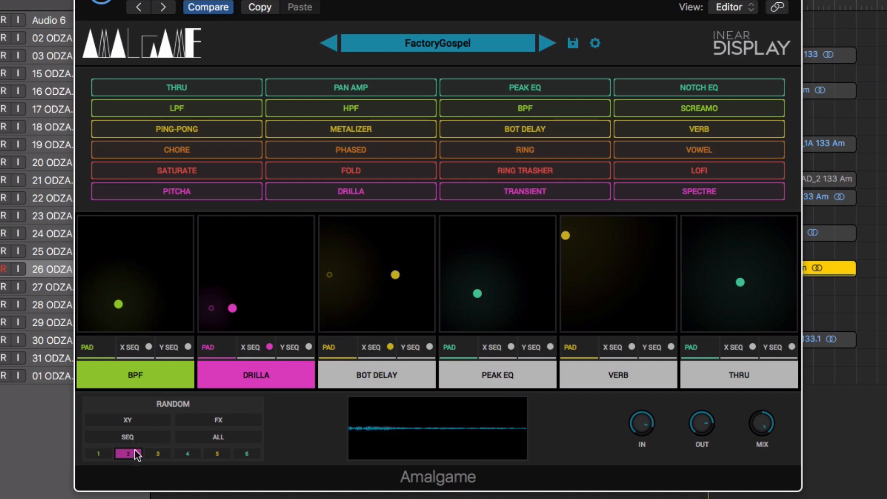
pyautogui.click(122, 434)
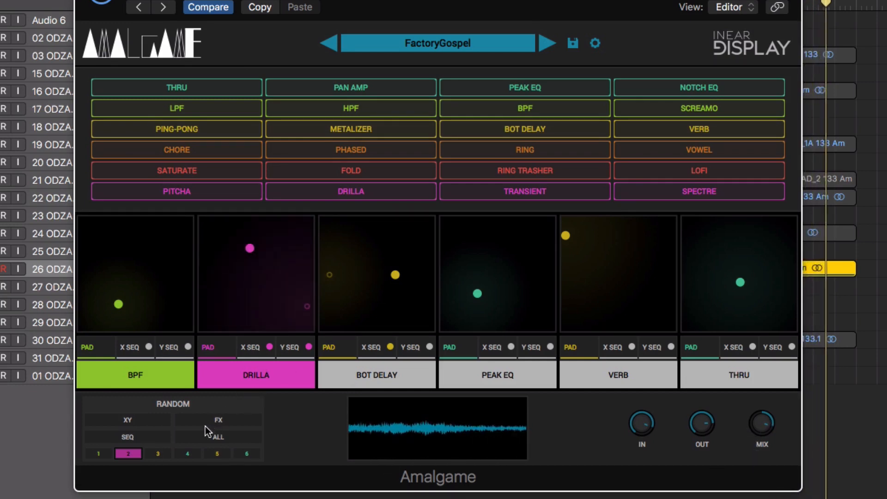
# Step: Include the third slot in randomization, and switch on its Bot Delay with the pad point moved left of centre
pyautogui.click(161, 455)
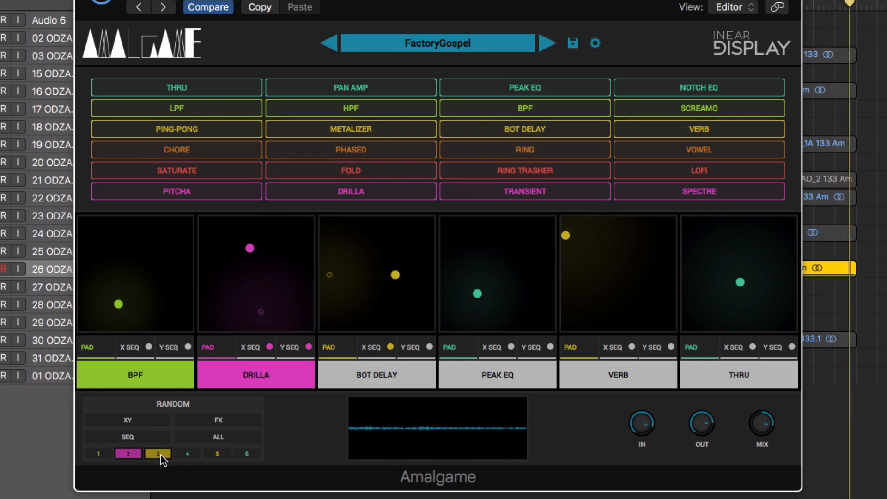
pyautogui.click(343, 369)
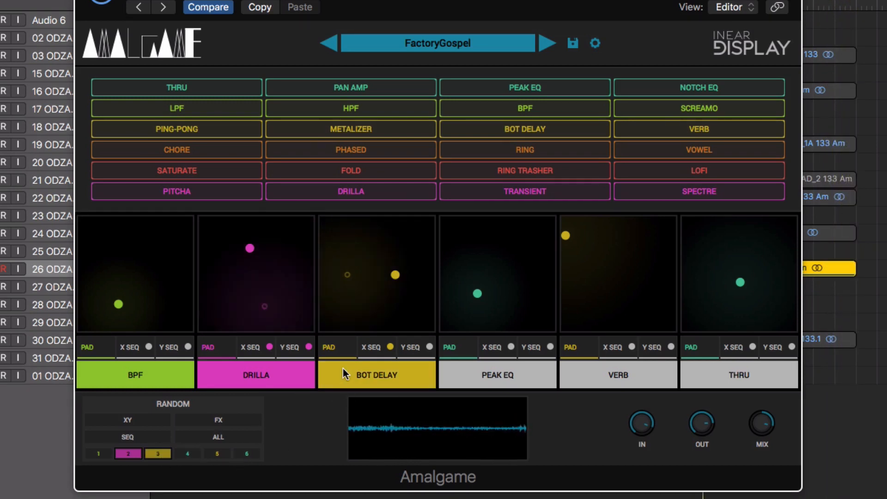
pyautogui.moveTo(394, 276); pyautogui.dragTo(354, 284)
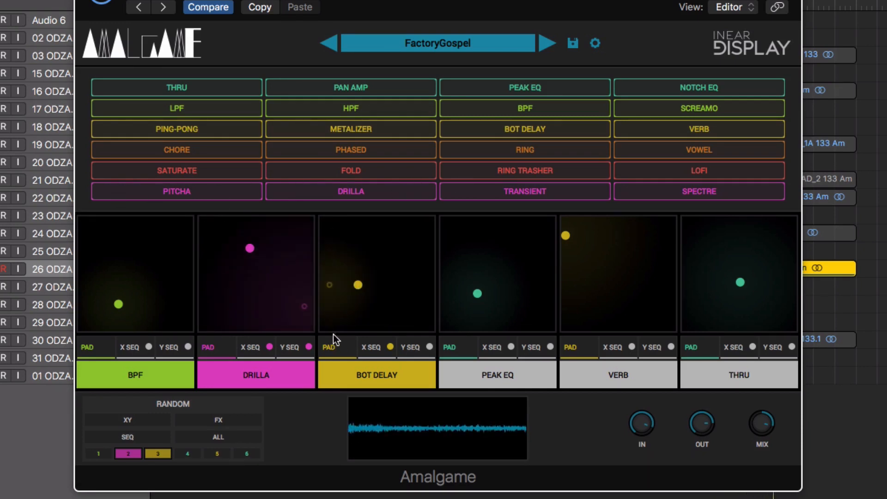
# Step: Load Lofi into the third slot and randomize the sequencers of the second and third slots
pyautogui.moveTo(657, 171); pyautogui.dragTo(322, 333)
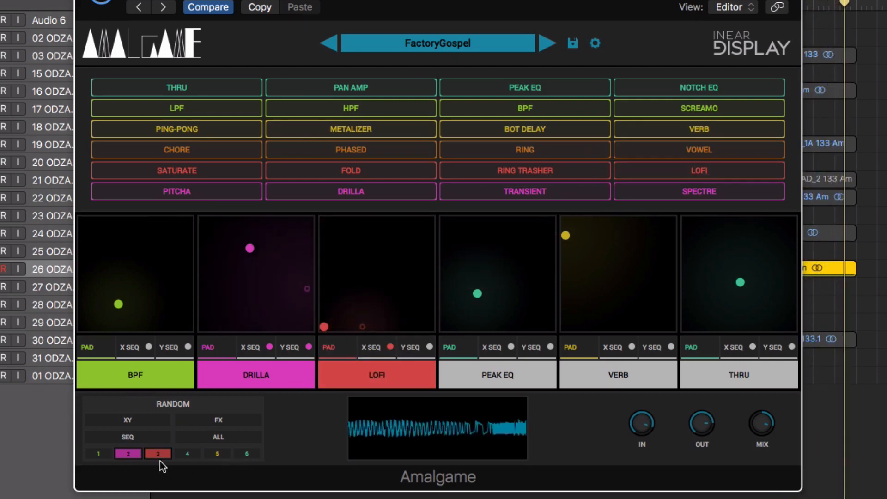
pyautogui.click(129, 436)
pyautogui.click(129, 437)
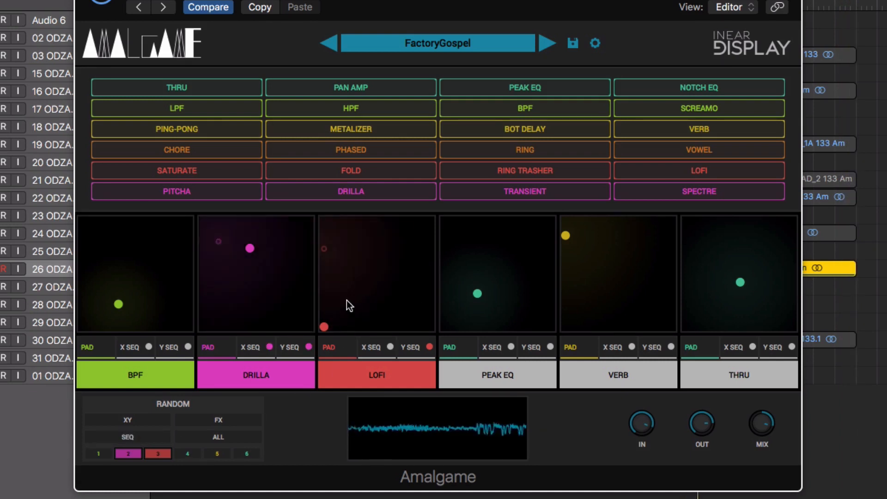
# Step: Move the Lofi pad point near the pad's top edge and lower the overall mix amount
pyautogui.moveTo(348, 299); pyautogui.dragTo(365, 225)
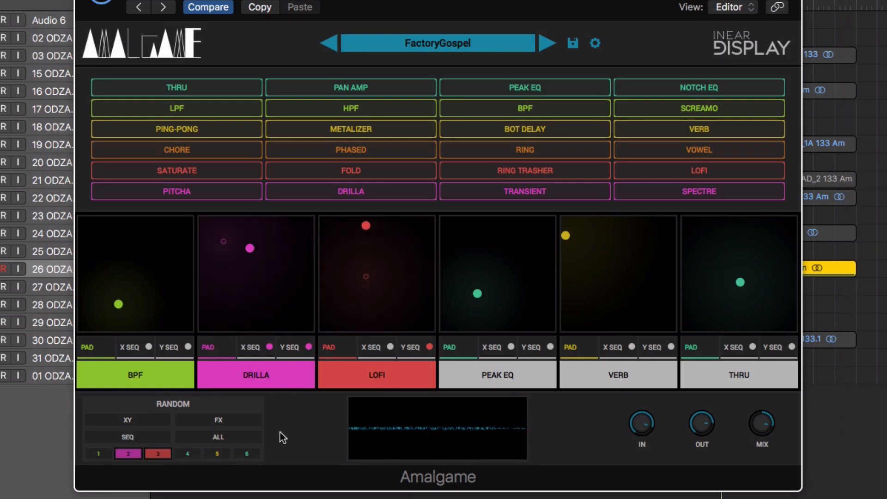
pyautogui.moveTo(761, 419); pyautogui.dragTo(758, 449)
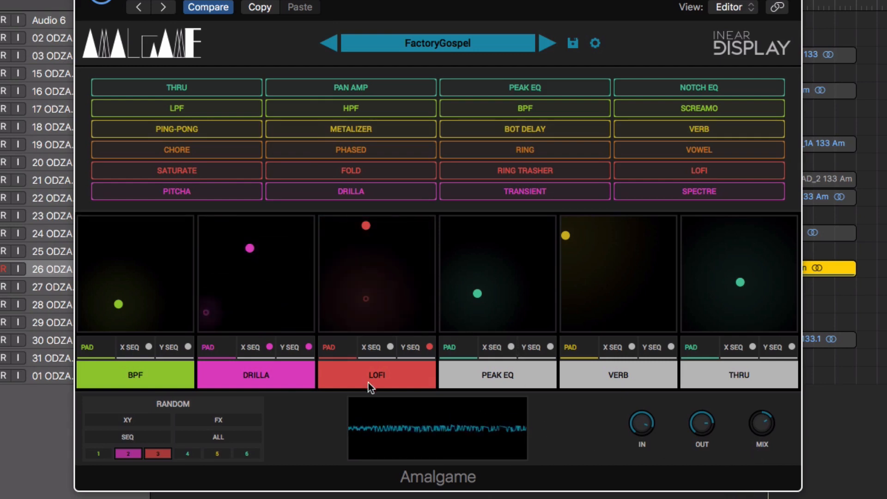
# Step: Switch on Verb with its pad point toward the upper right, and move the BPF pad point near its pad's bottom
pyautogui.click(592, 371)
pyautogui.moveTo(566, 235); pyautogui.dragTo(646, 248)
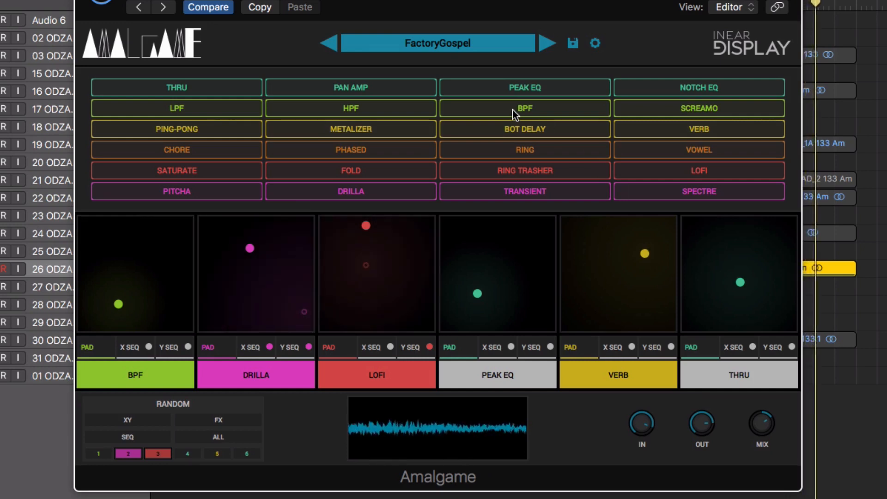
pyautogui.moveTo(119, 304); pyautogui.dragTo(142, 324)
# Step: Include slots 4, 5, 6 and 1 in randomization so all six slots are affected
pyautogui.click(188, 454)
pyautogui.click(217, 454)
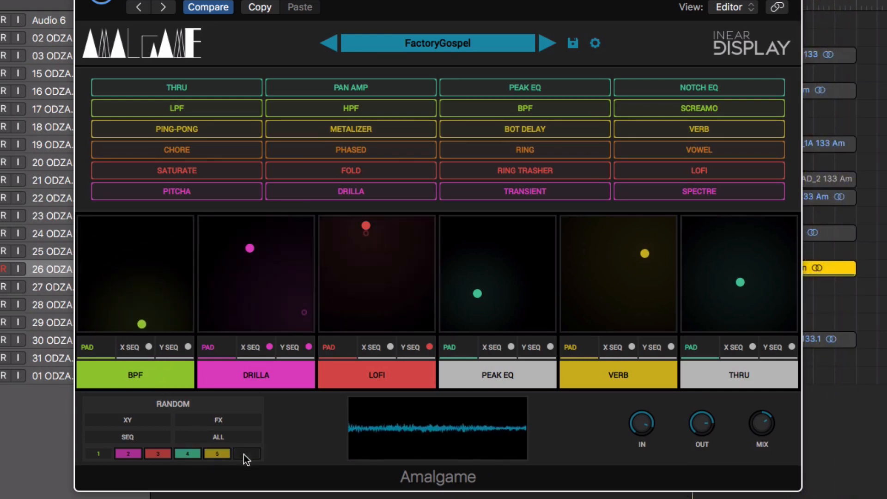
pyautogui.click(105, 453)
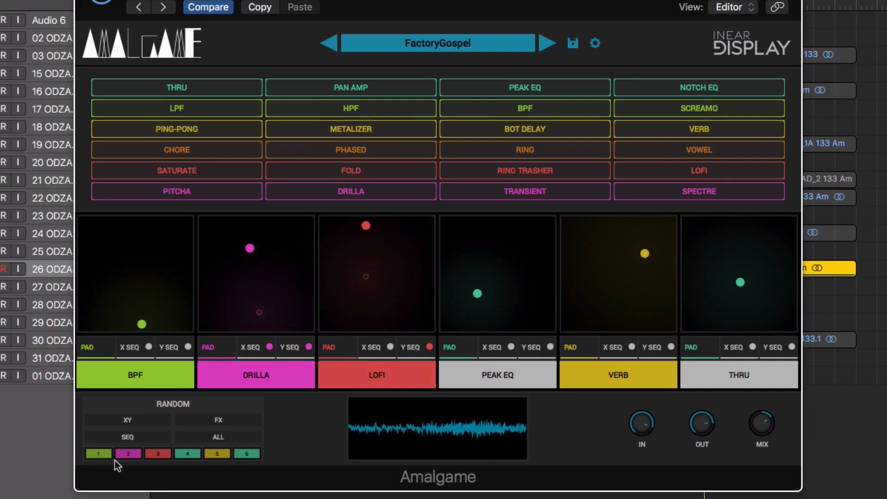
# Step: Randomize all effects, pad points and sequencers across the six slots repeatedly to audition different combinations
pyautogui.click(209, 438)
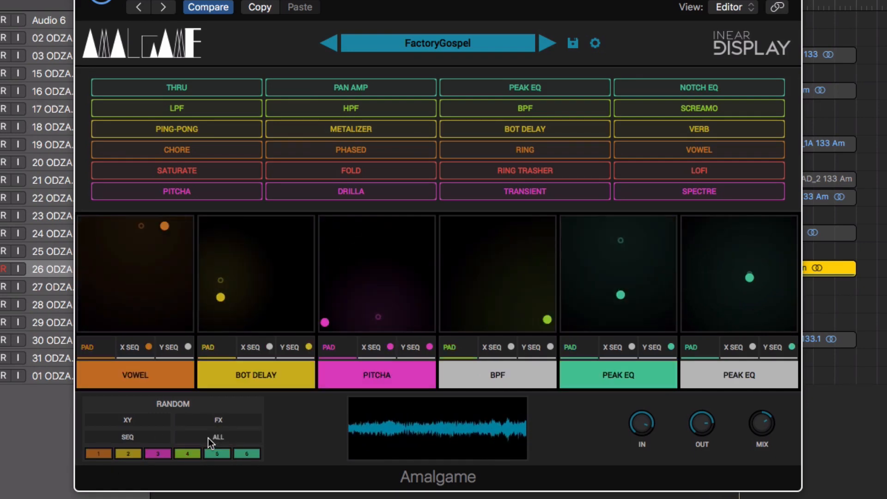
pyautogui.click(208, 438)
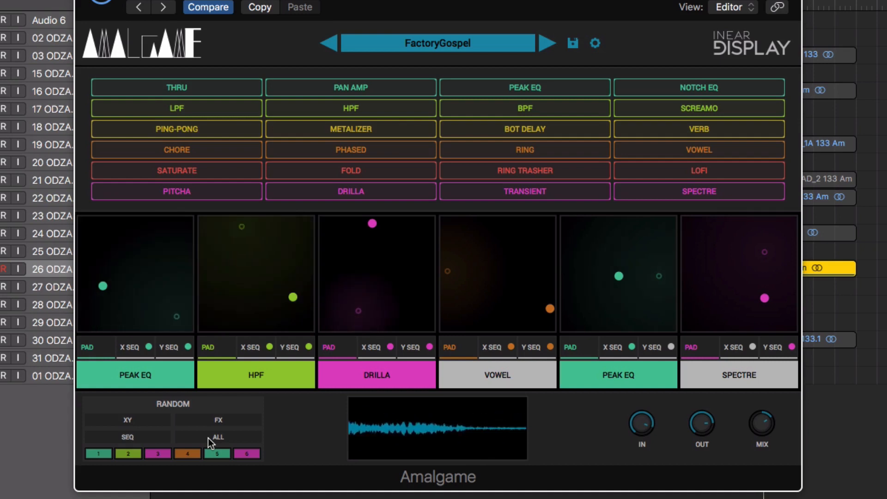
pyautogui.click(208, 438)
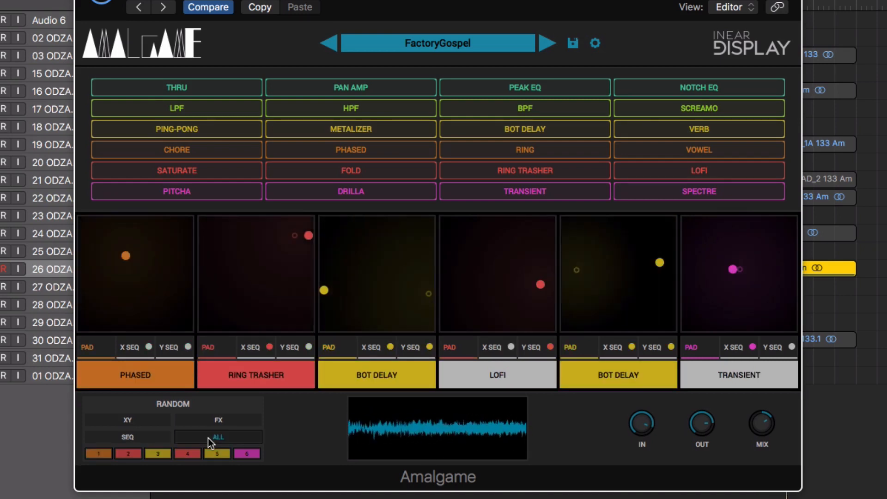
pyautogui.click(208, 438)
pyautogui.click(207, 438)
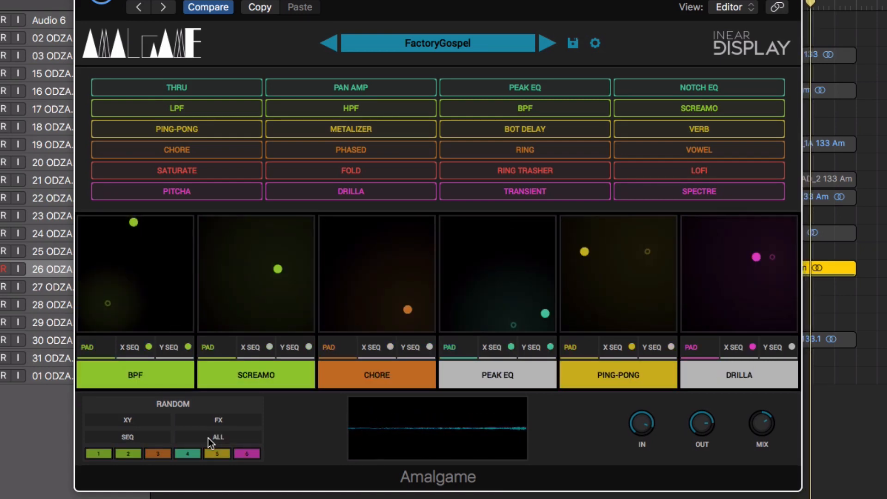
pyautogui.click(208, 438)
pyautogui.click(208, 438)
pyautogui.click(208, 438)
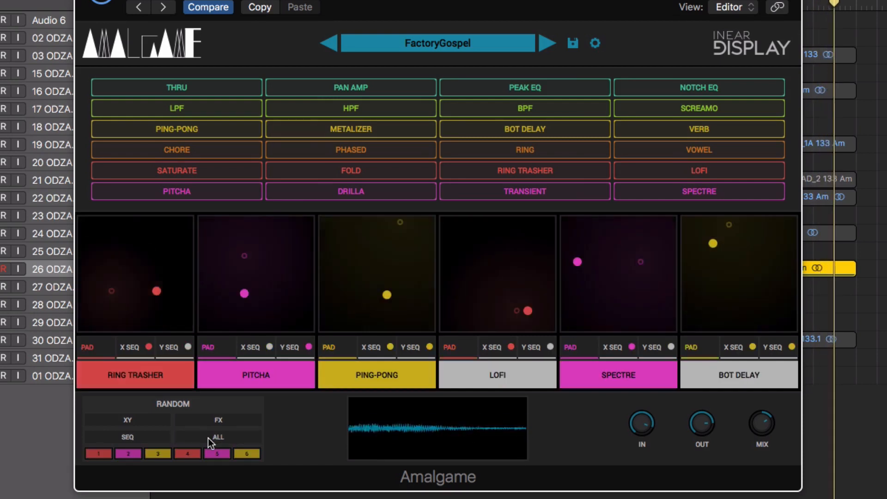
pyautogui.click(207, 438)
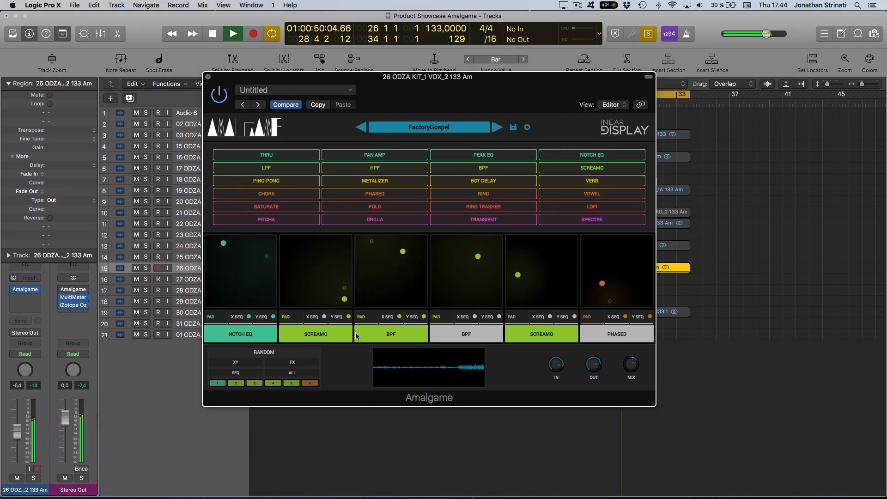
# Step: Set the vocal track's automation mode to Latch, record pad point movements in the BPF and Screamo slots, and stop playback
pyautogui.click(28, 354)
pyautogui.click(30, 368)
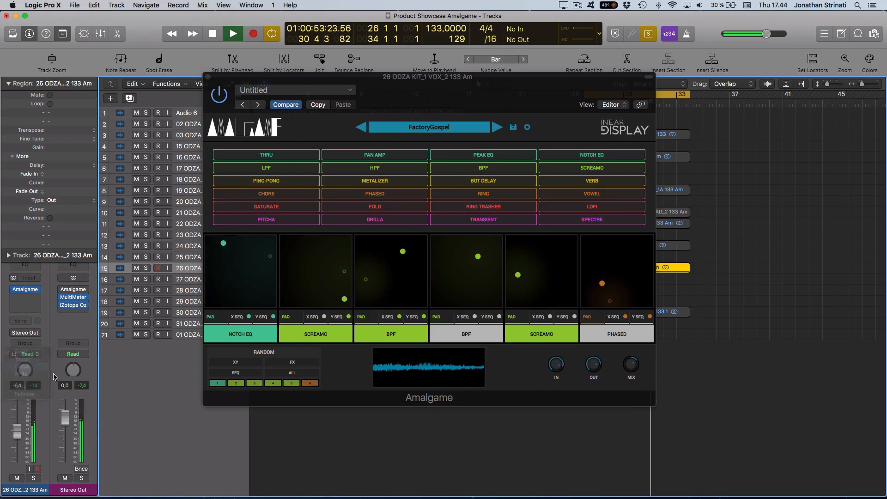
pyautogui.moveTo(406, 252); pyautogui.dragTo(425, 274)
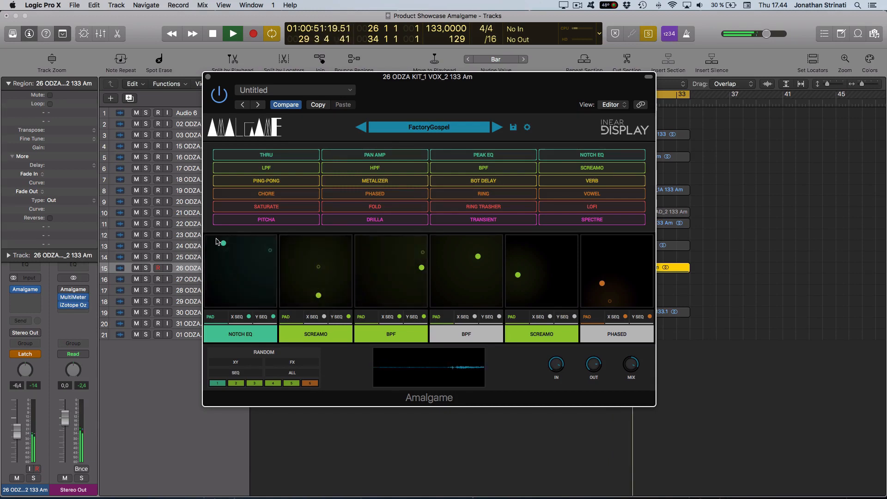
pyautogui.moveTo(513, 281); pyautogui.dragTo(575, 253)
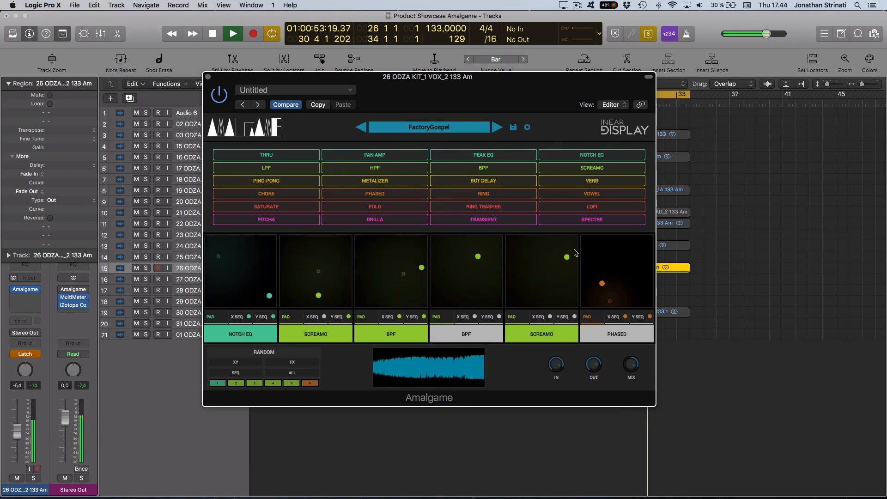
pyautogui.moveTo(520, 266); pyautogui.dragTo(550, 283)
pyautogui.press('space')
# Step: Close the plug-in window and expand the 26 ODZA KIT_1 VOX_2 track's automation lanes to review the recorded Amalgame curves
pyautogui.press('super+w')
pyautogui.press('a')
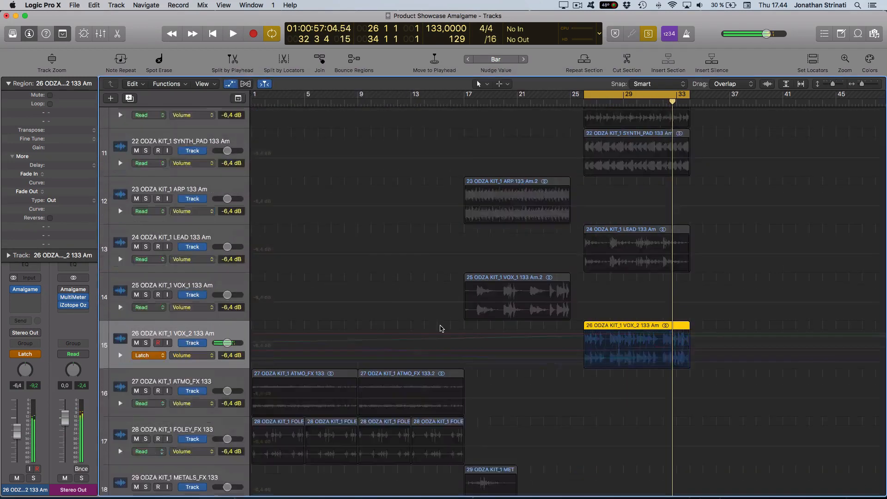
pyautogui.press('super+Down')
pyautogui.click(120, 349)
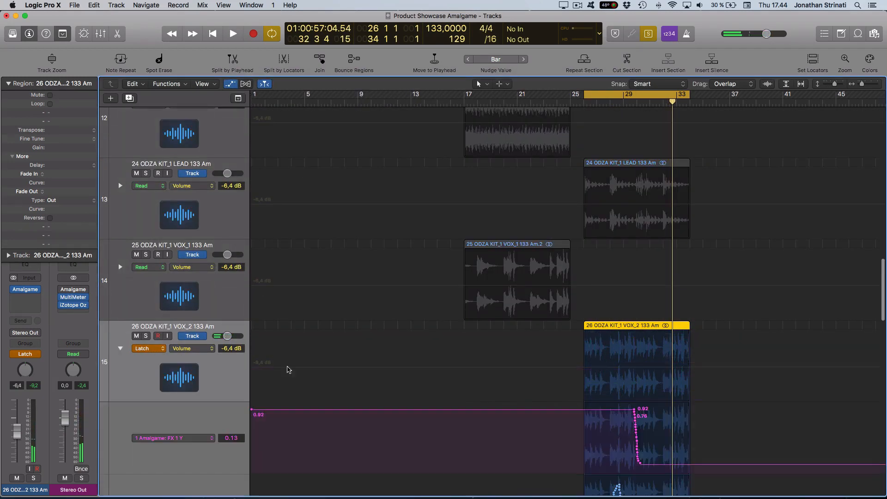
pyautogui.scroll(-10, 416, 372)
pyautogui.scroll(2, 415, 378)
pyautogui.scroll(-8, 415, 377)
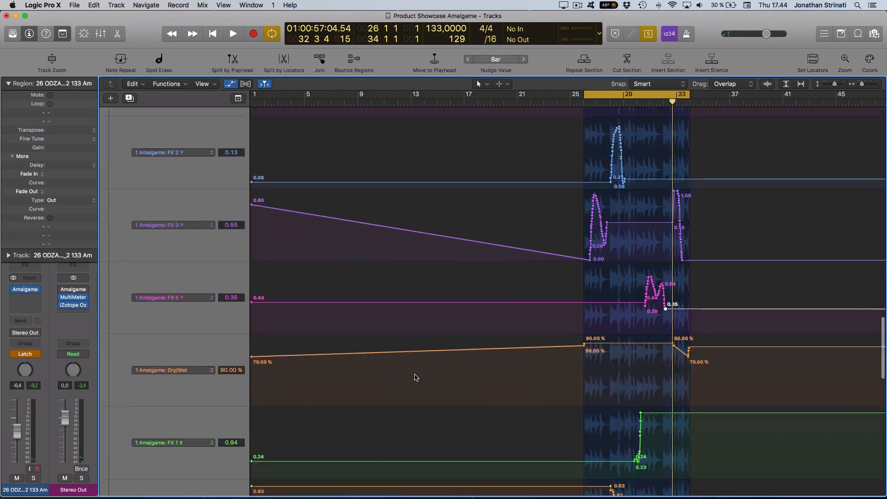
# Step: Hide the automation lanes, bring back the vocal track's Amalgame window and start playback
pyautogui.scroll(8, 415, 377)
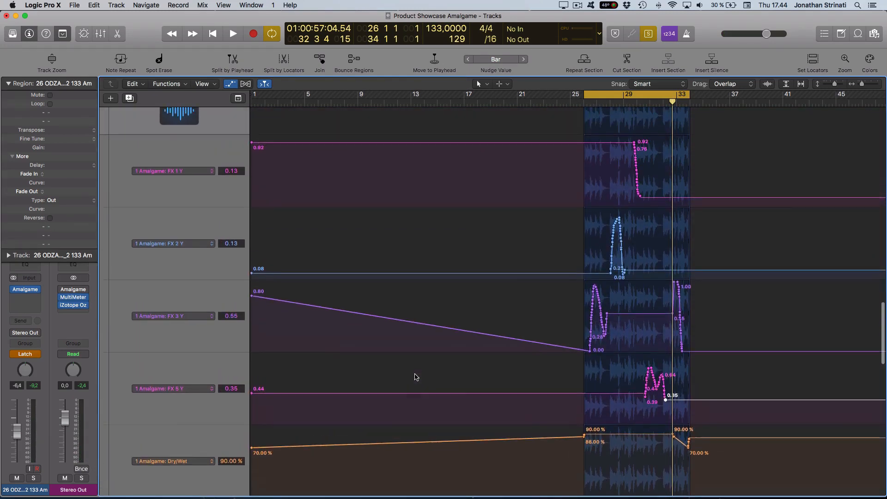
pyautogui.press('a')
pyautogui.click(411, 376)
pyautogui.press('super+Up')
pyautogui.press('v')
pyautogui.press('space')
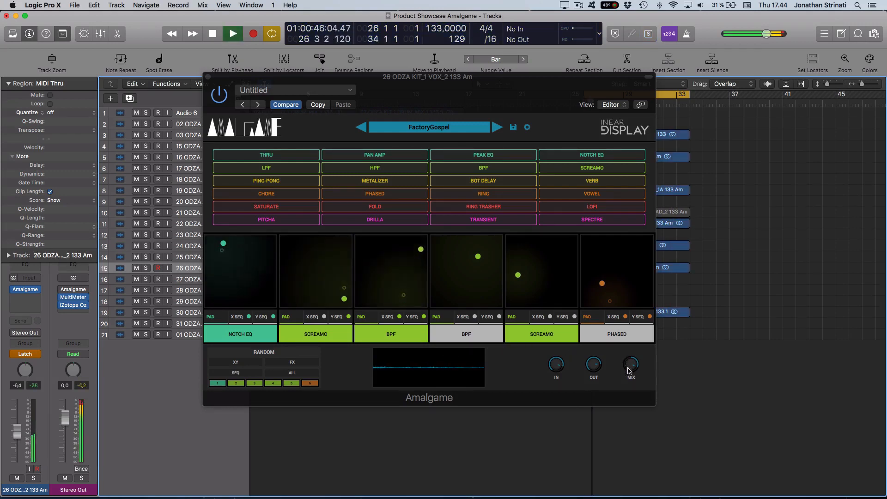
# Step: Lower the Mix of the vocal track's Amalgame during playback and set the track's automation mode to Read
pyautogui.moveTo(627, 368); pyautogui.dragTo(623, 389)
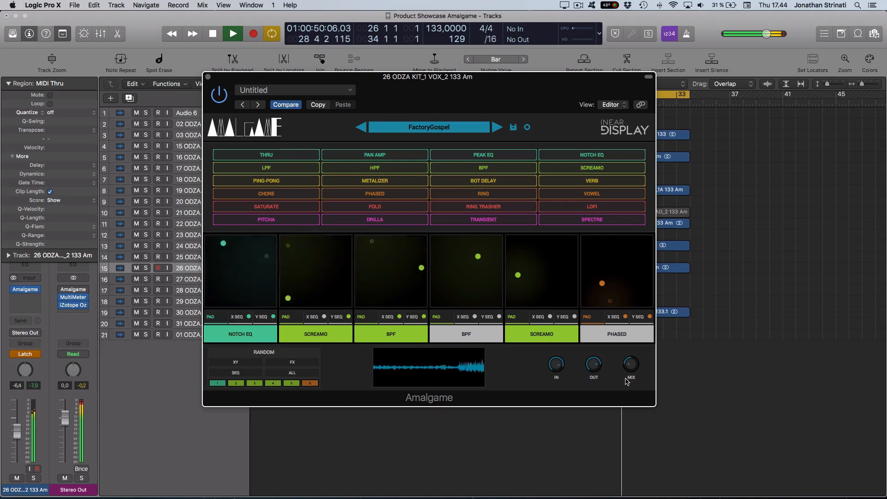
pyautogui.click(28, 356)
pyautogui.click(15, 353)
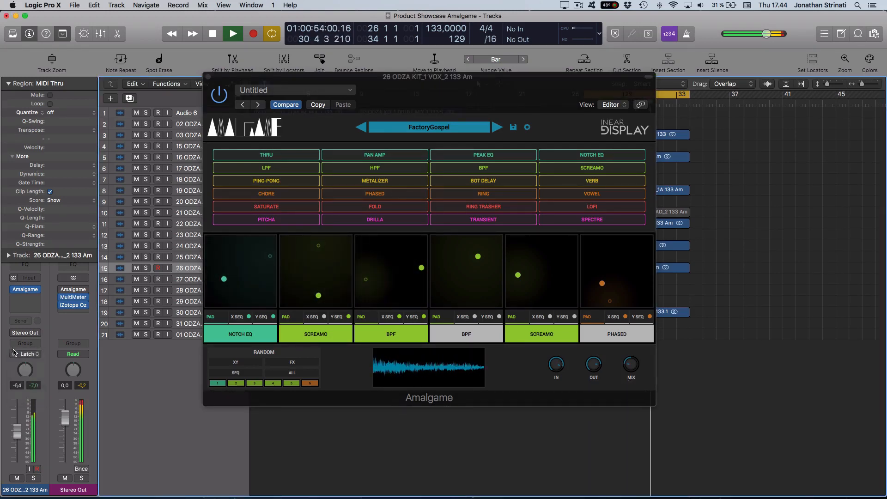
pyautogui.click(20, 357)
pyautogui.click(24, 339)
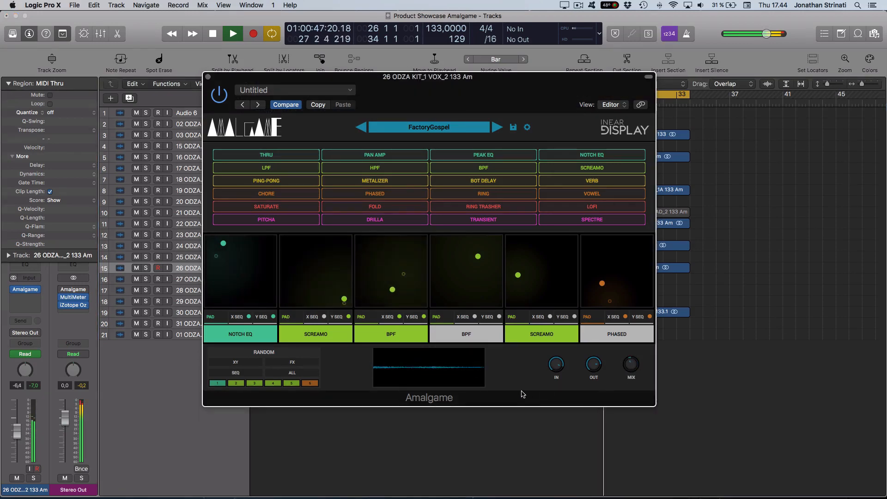
# Step: Activate Amalgame on the Stereo Out channel and load the DustyRadian preset in the vocal track's Amalgame
pyautogui.press('super+w')
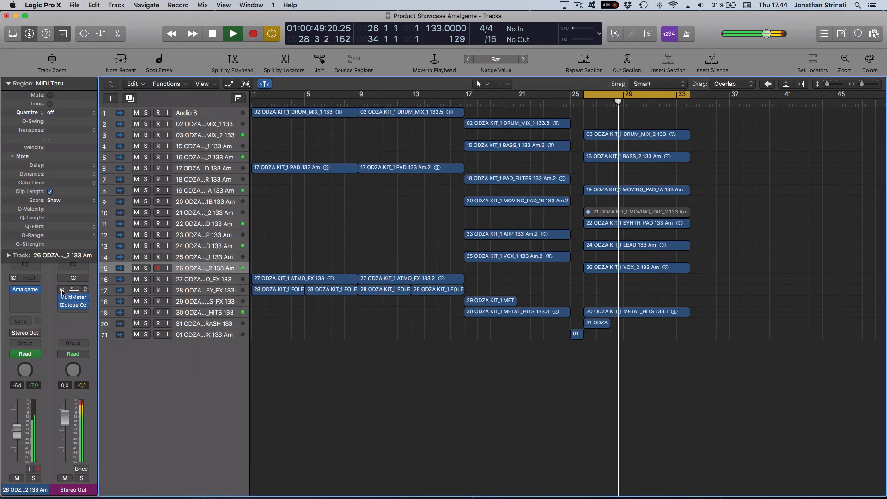
pyautogui.click(72, 290)
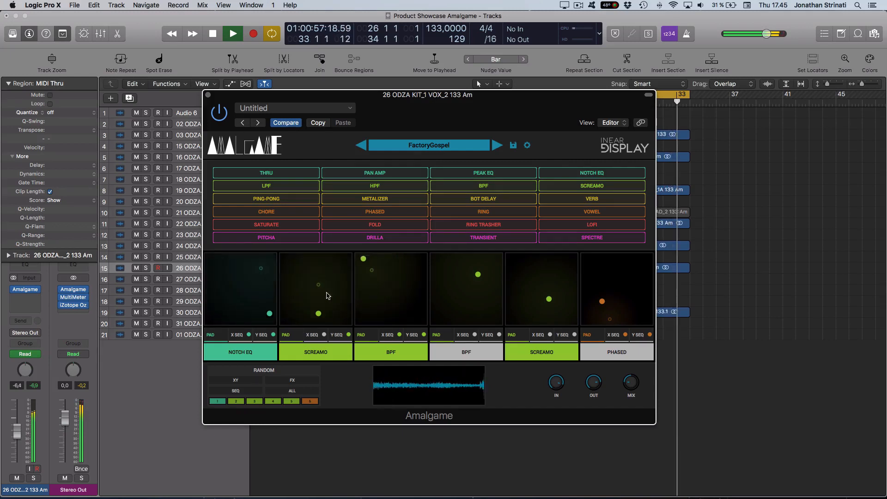
pyautogui.click(424, 147)
pyautogui.click(413, 306)
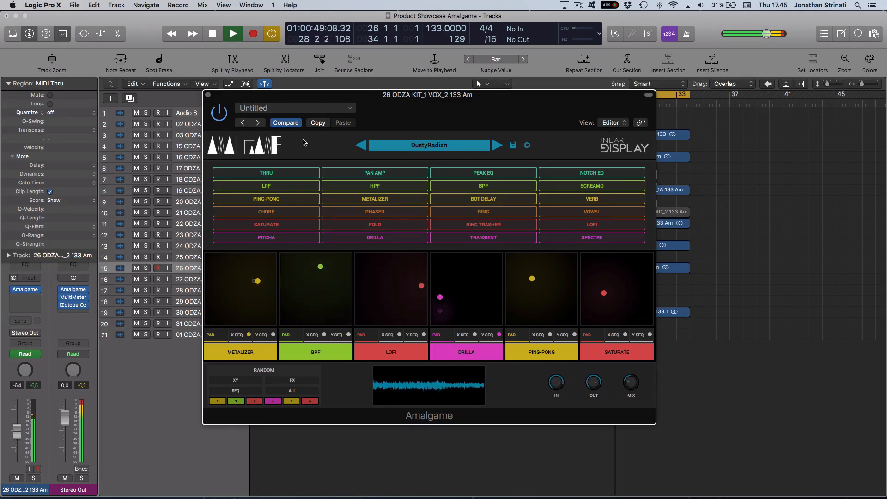
pyautogui.click(208, 95)
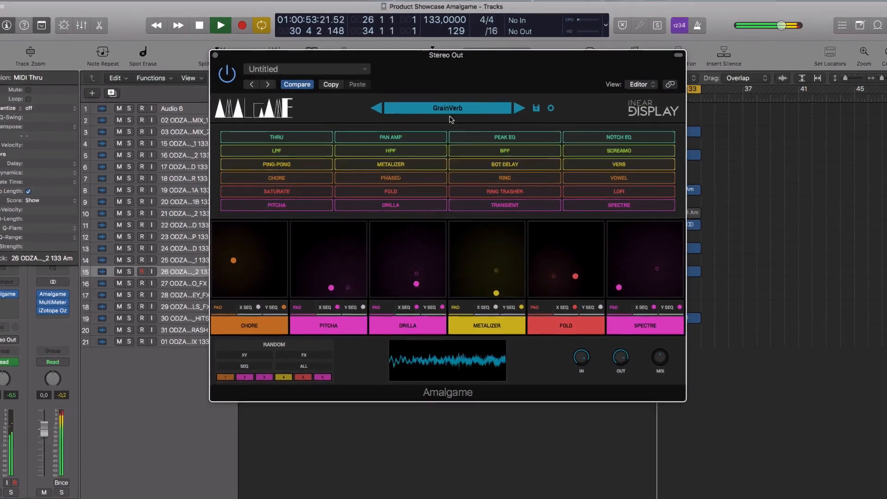
# Step: Audition the Profane, FactoryGospel, LysergicDroid and Dubbed2 presets in the Stereo Out Amalgame during playback
pyautogui.click(452, 112)
pyautogui.click(428, 434)
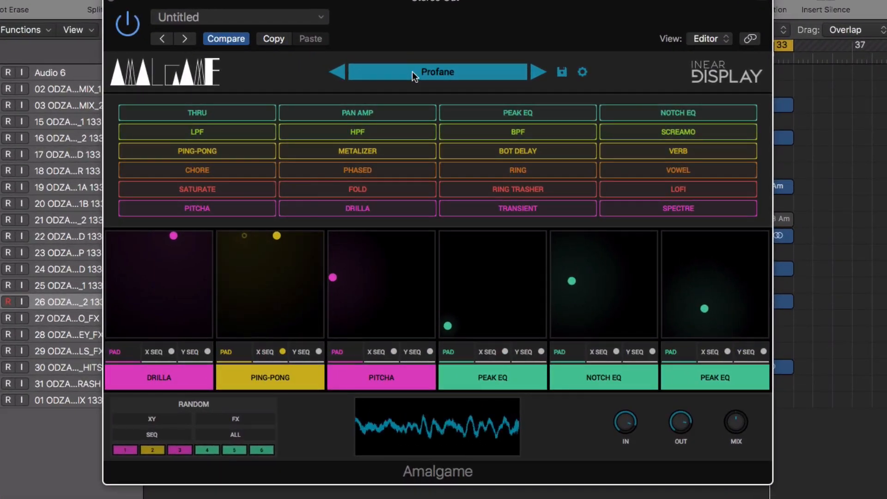
pyautogui.click(412, 71)
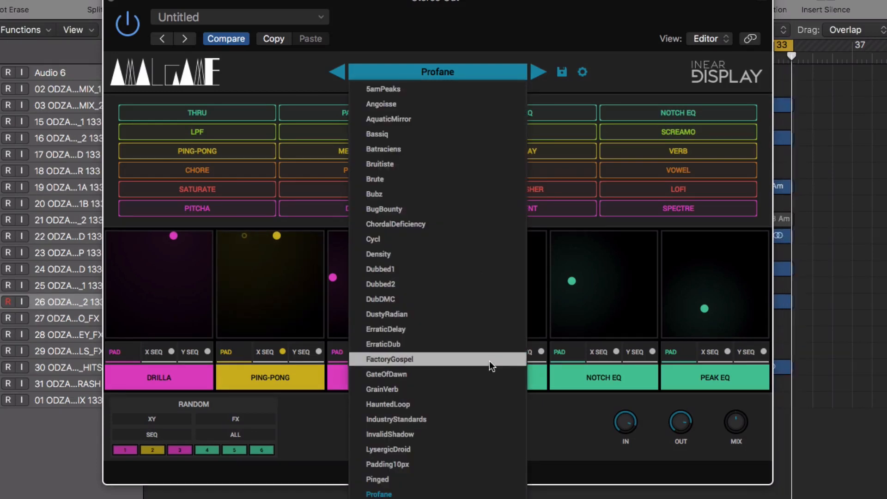
pyautogui.click(489, 361)
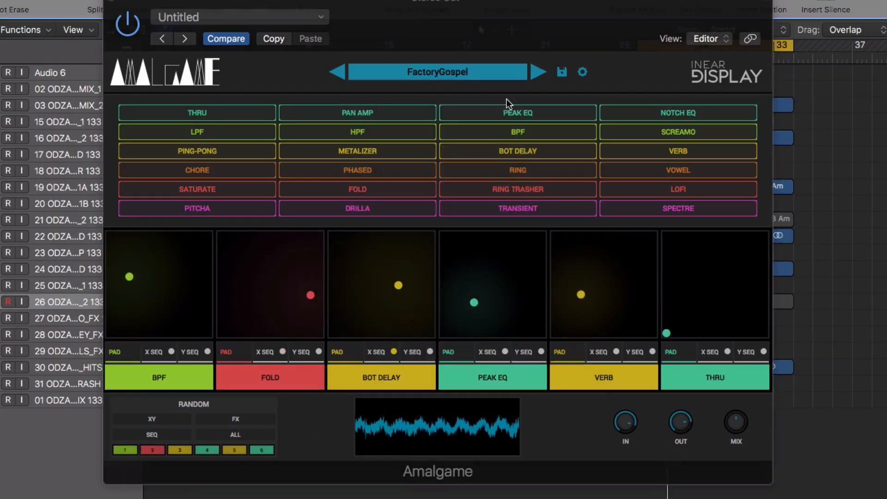
pyautogui.click(459, 71)
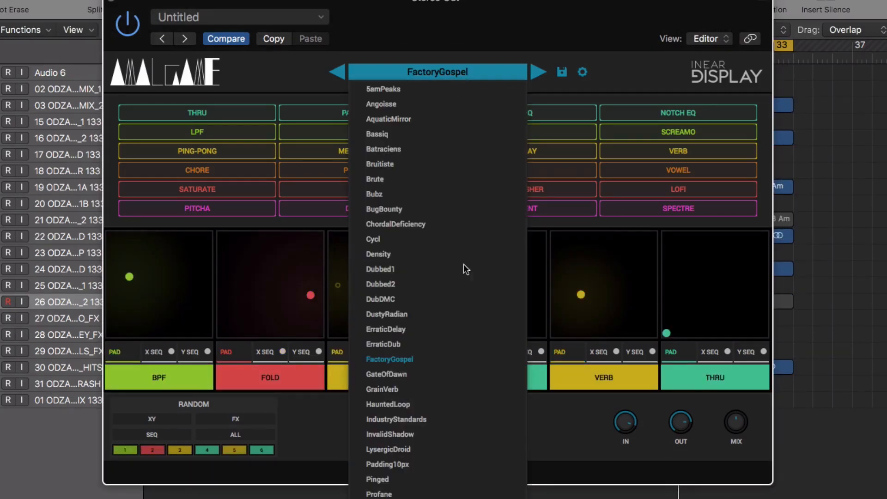
pyautogui.click(431, 449)
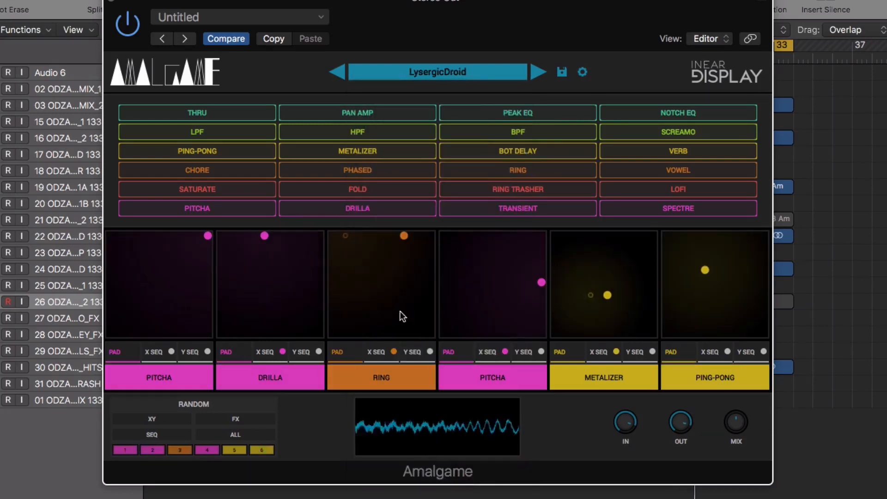
pyautogui.click(410, 72)
pyautogui.click(412, 283)
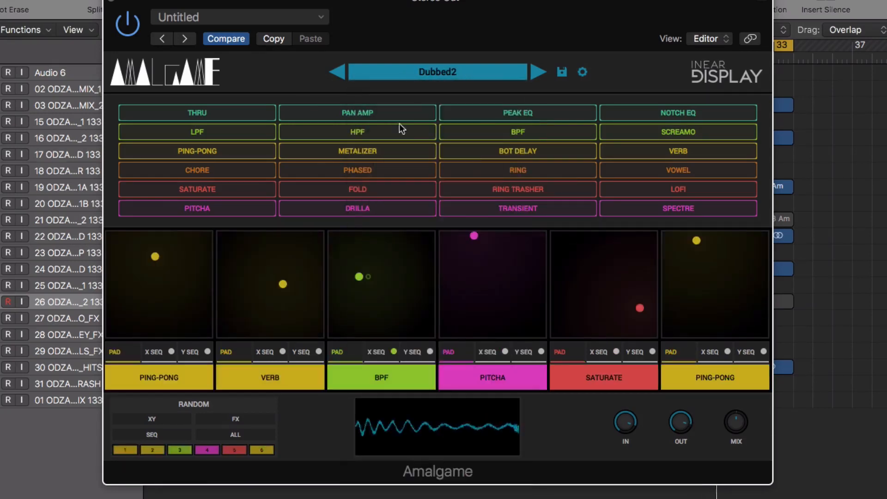
# Step: Load the GateOfDawn preset in the Stereo Out Amalgame and lower its Mix
pyautogui.click(407, 72)
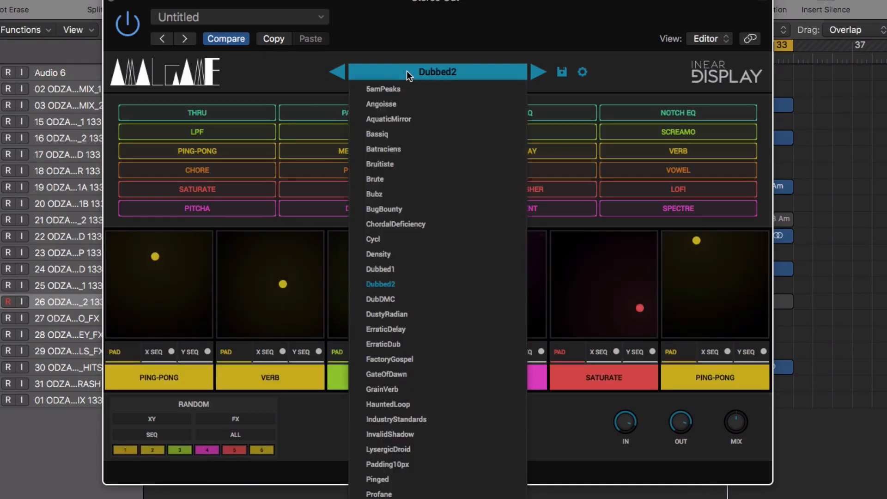
pyautogui.click(429, 373)
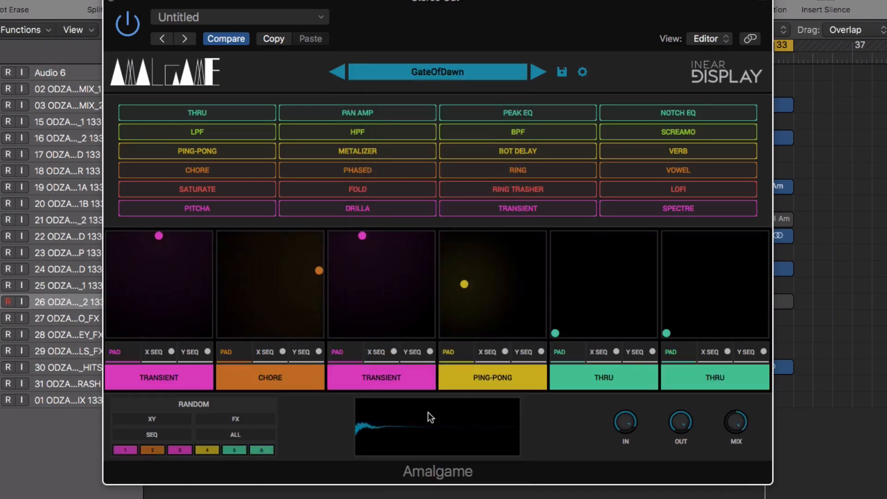
pyautogui.moveTo(733, 429); pyautogui.dragTo(733, 458)
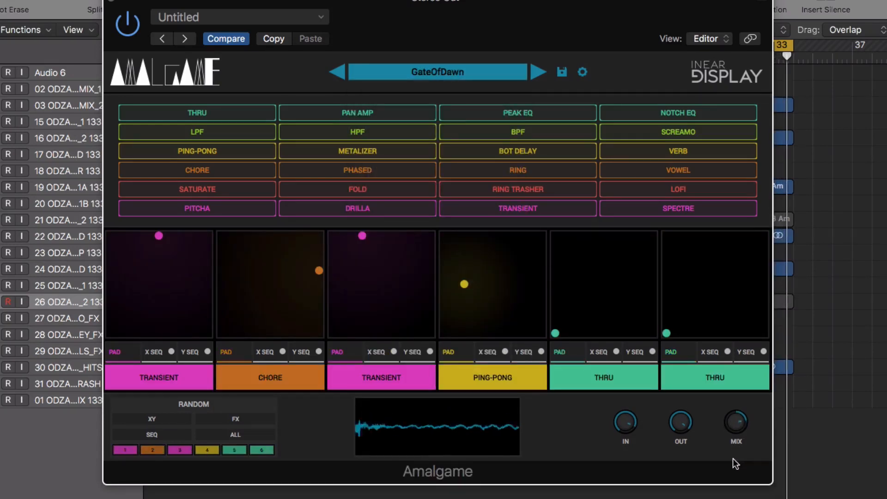
# Step: Audition the Bassiq preset in the Stereo Out Amalgame and switch to the Profane preset
pyautogui.click(432, 70)
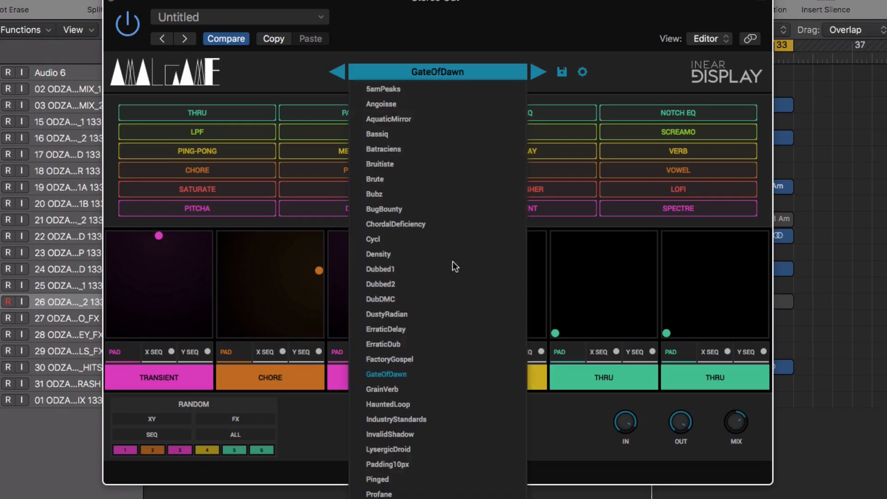
pyautogui.click(421, 128)
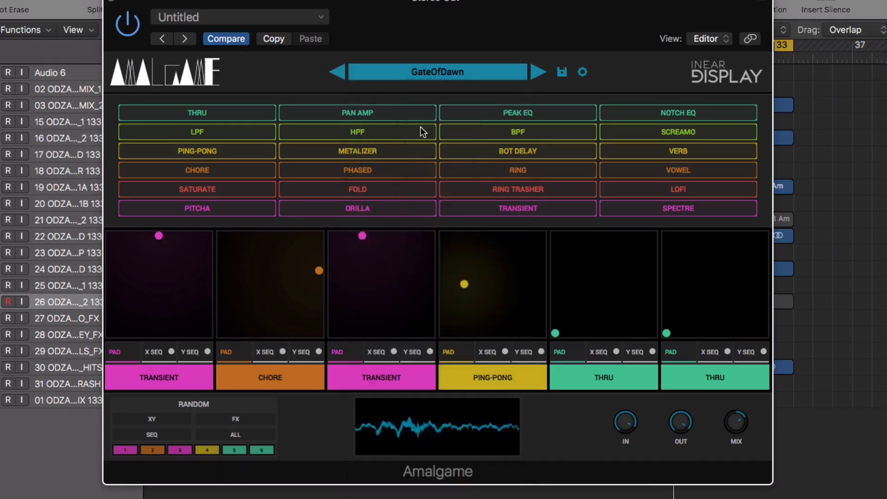
pyautogui.click(409, 73)
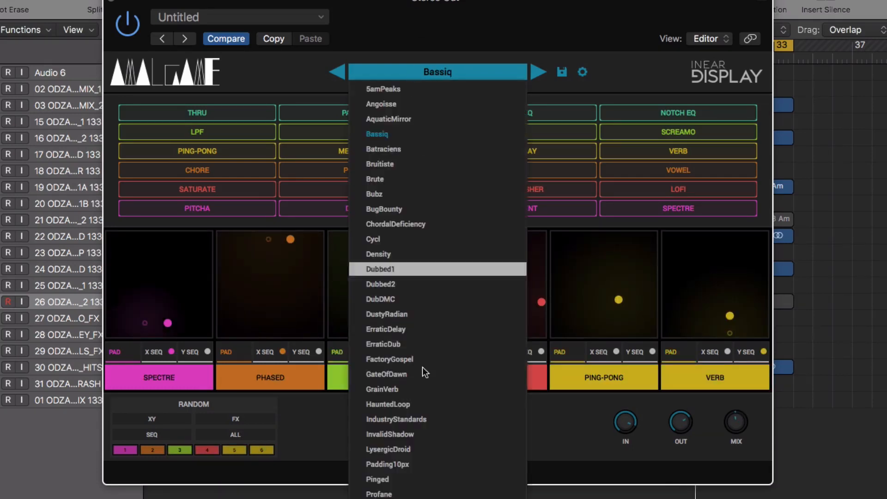
pyautogui.click(425, 494)
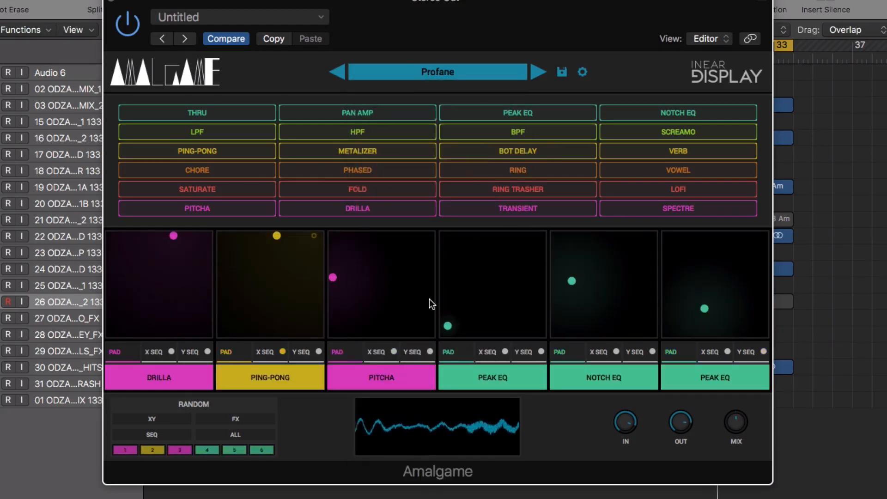